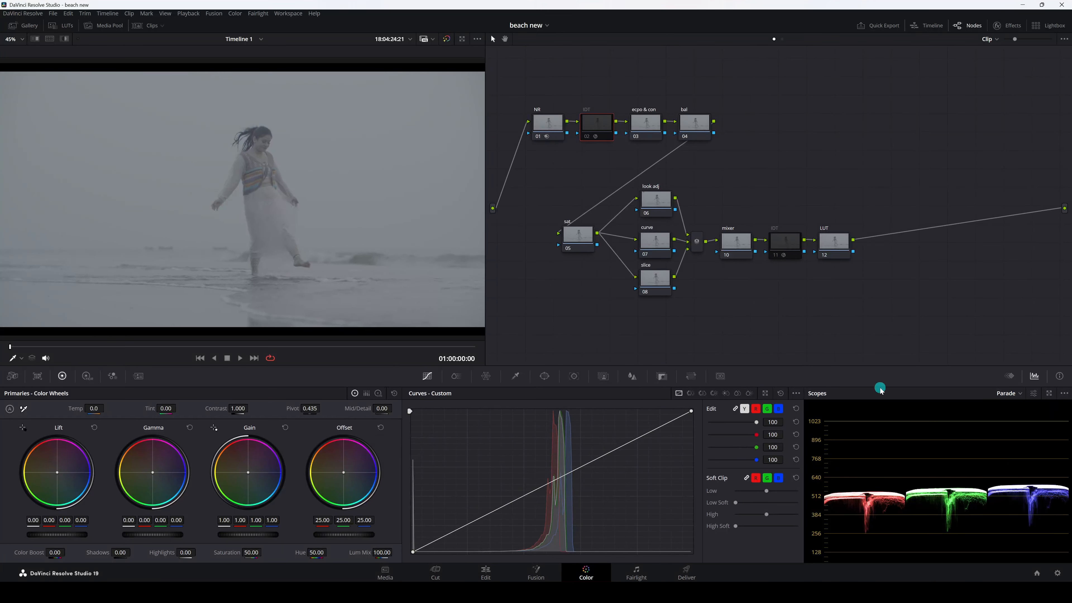
- Review the project's color management settings, including color science, timeline color space and output color space, without changing them
left_click(1057, 574)
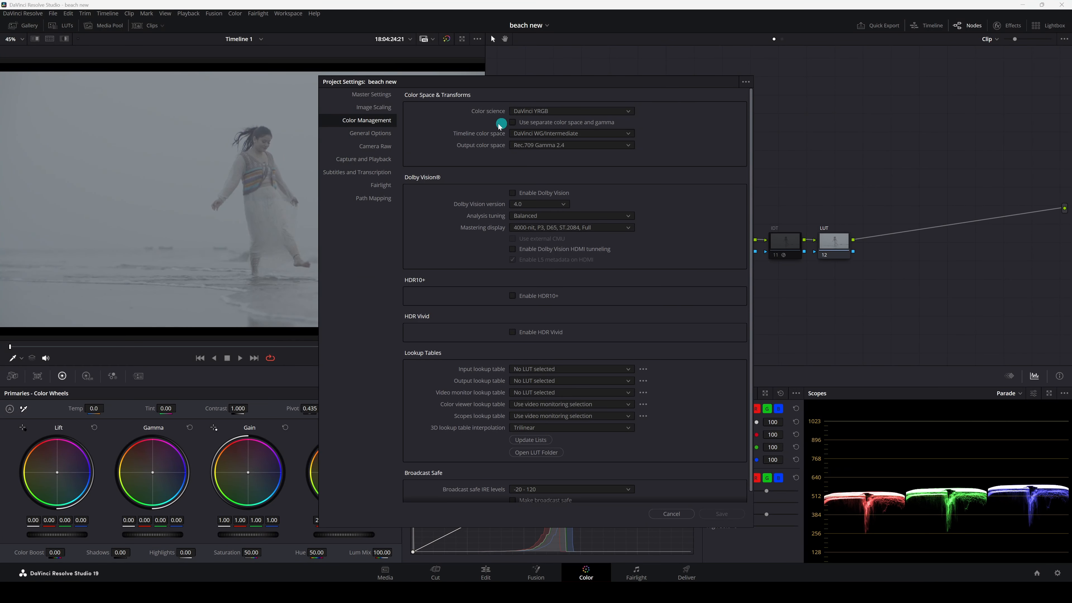
key("Escape")
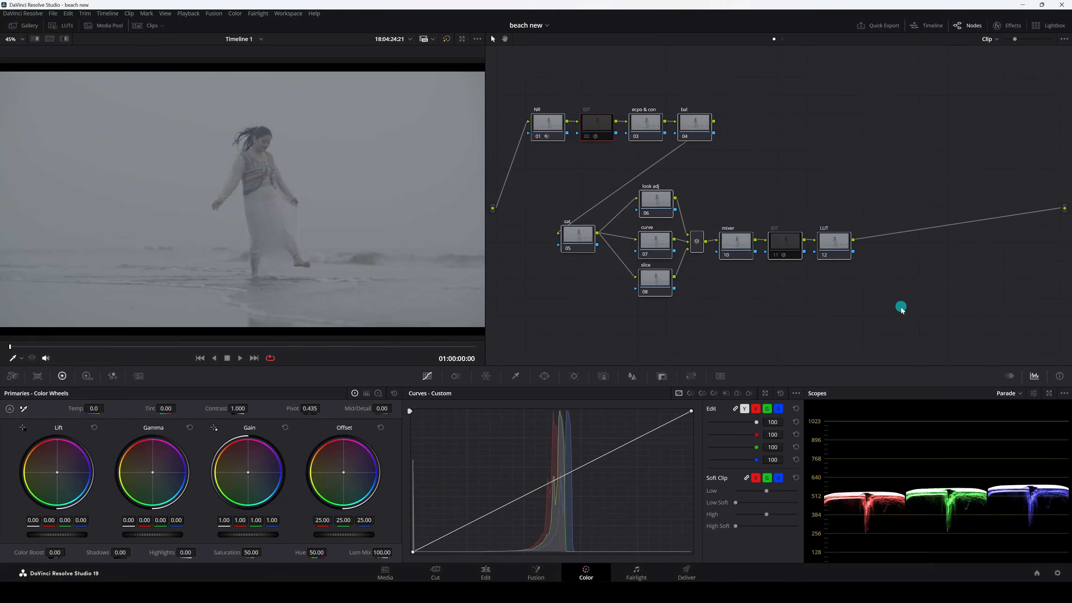
- Enable IDT node 02 and set its Color Space Transform input to Blackmagic Design Wide Gamut Gen 4 / 5 with Blackmagic Design Film Gen 5 gamma
left_click(585, 136)
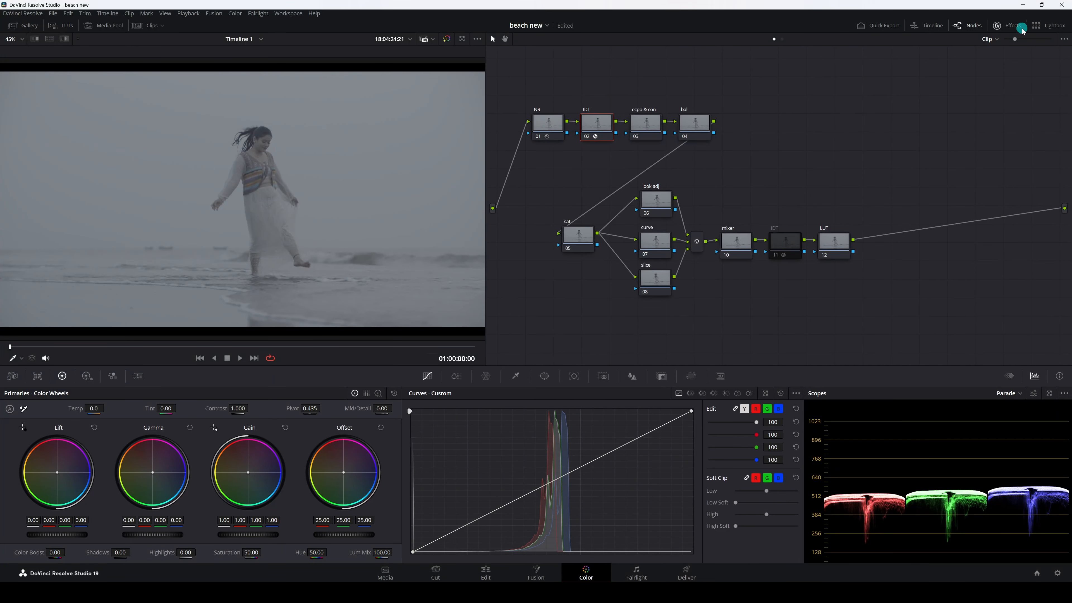
left_click(1007, 25)
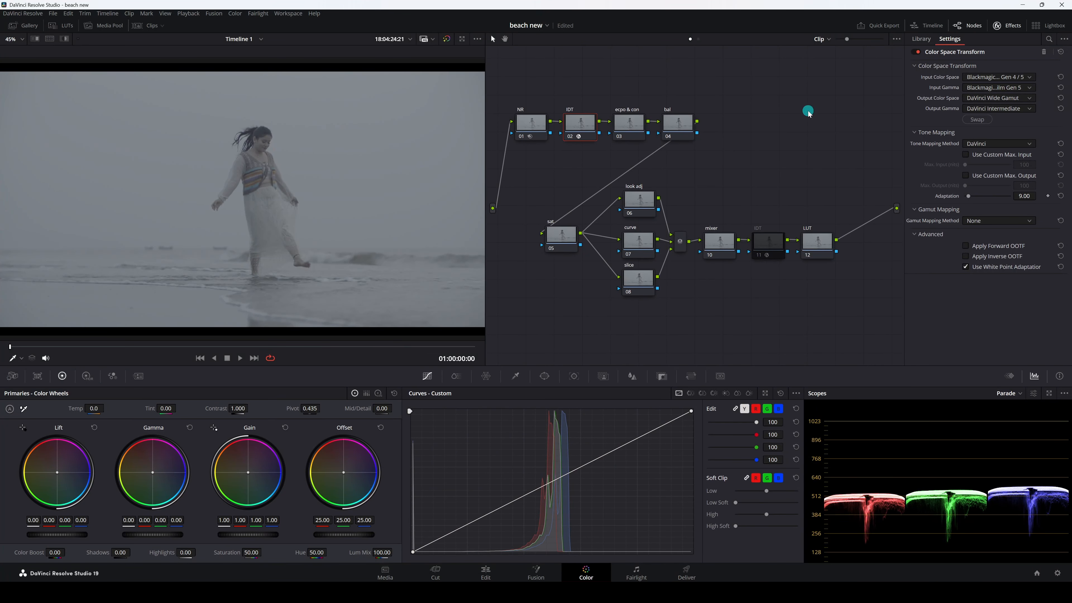
left_click(1030, 77)
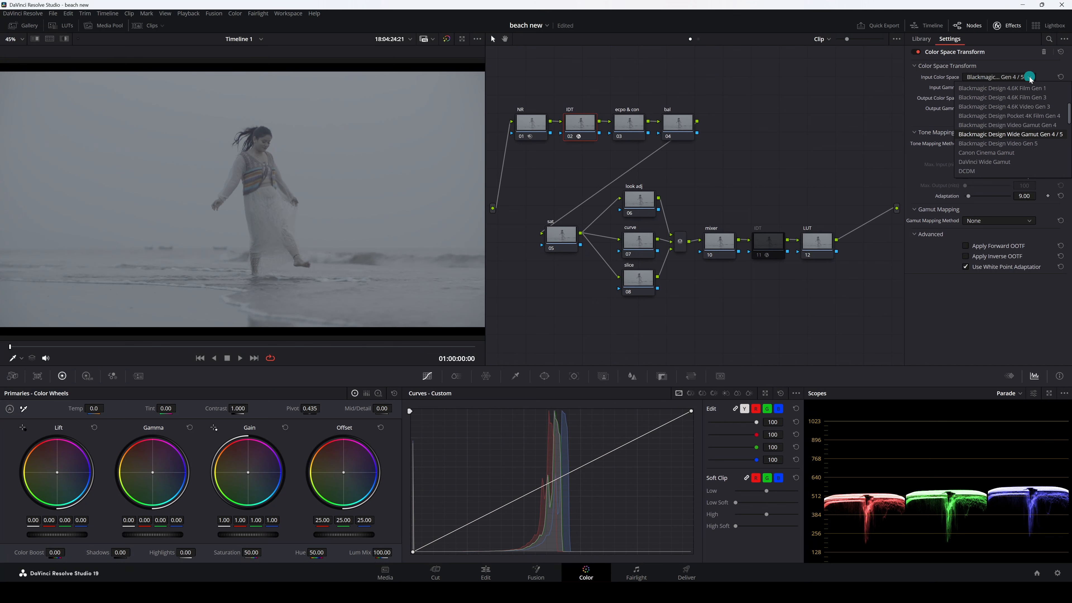
scroll(1017, 110, "up", 3)
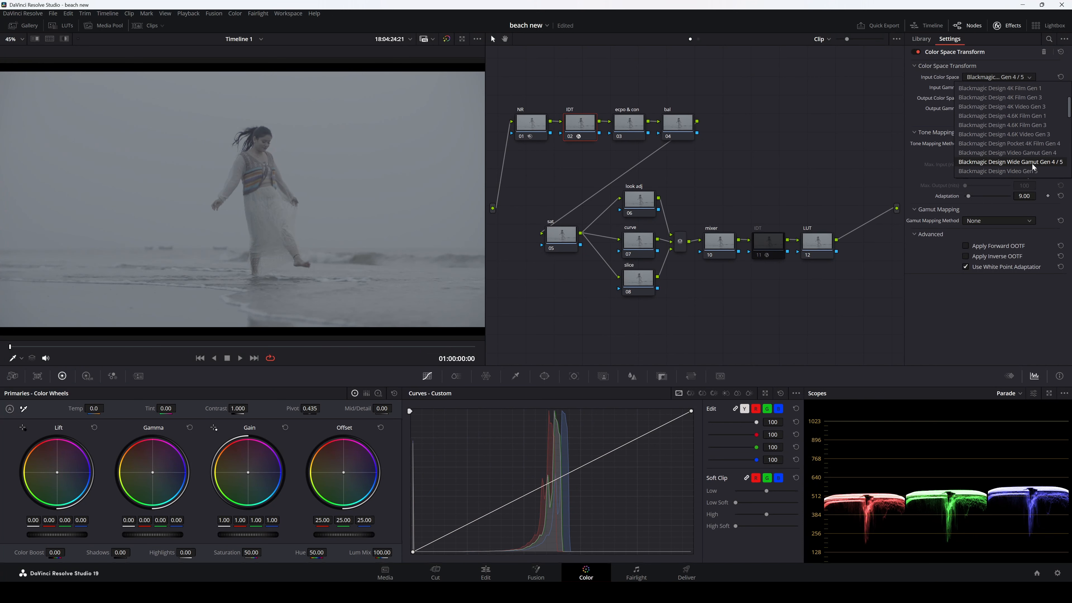
left_click(1045, 162)
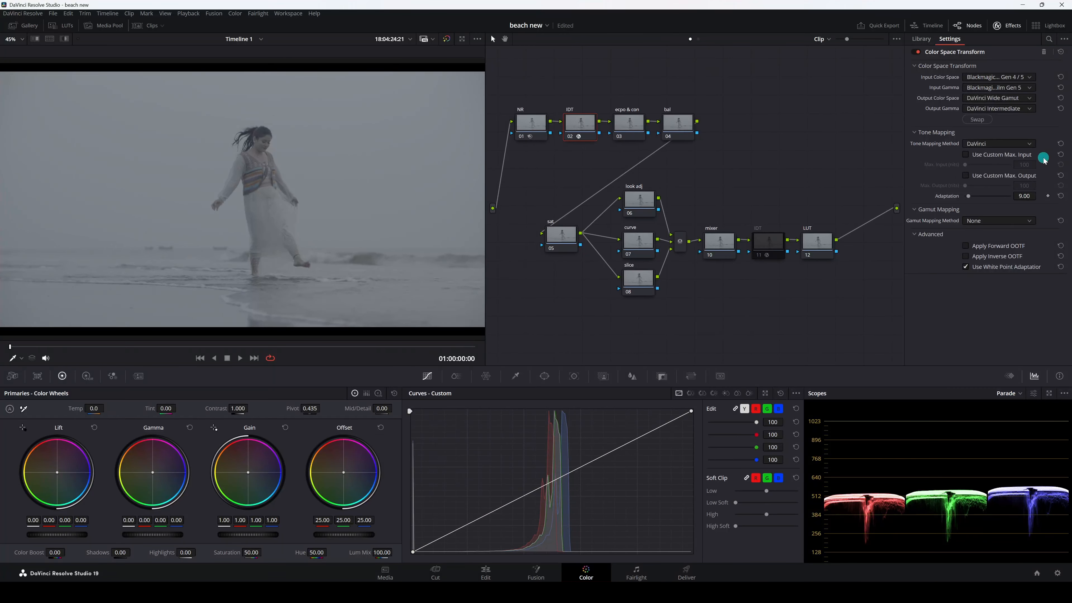
left_click(998, 90)
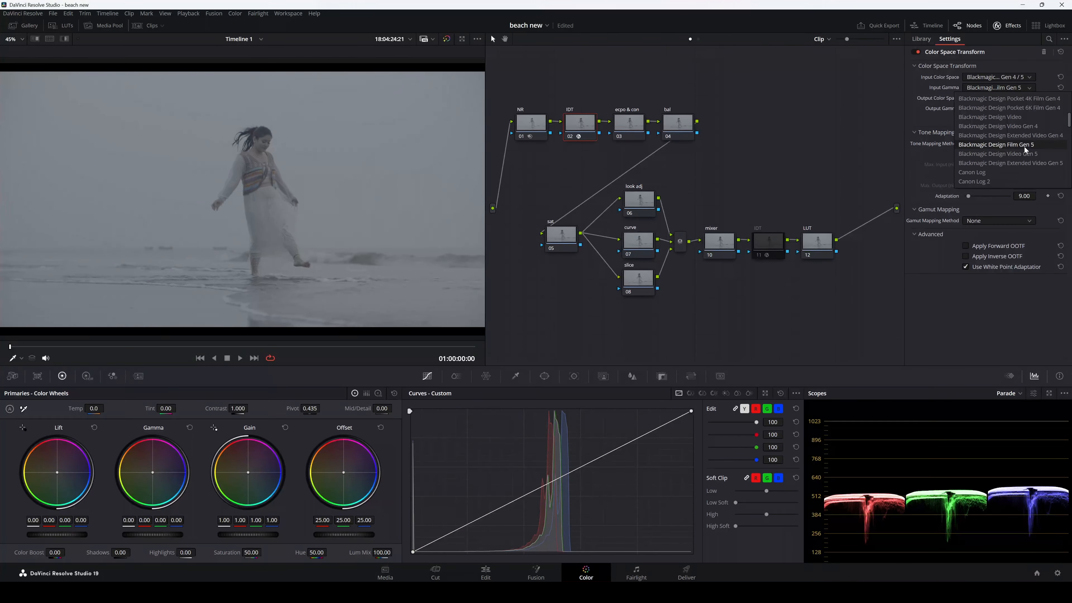
left_click(1039, 145)
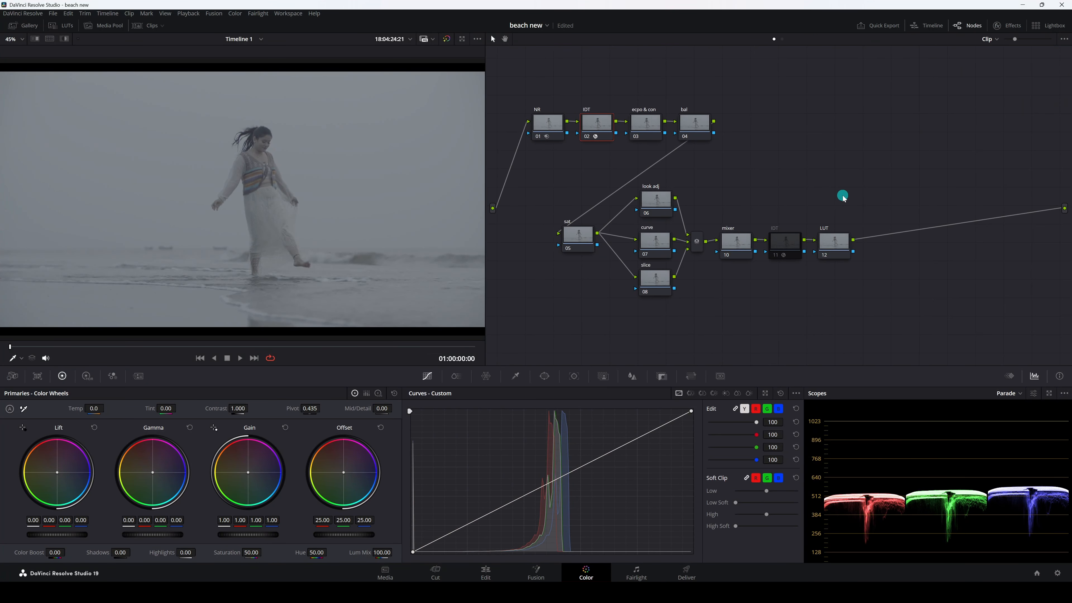
- Enable the transform node 11 before the LUT node and check its Color Space Transform settings
left_click(776, 253)
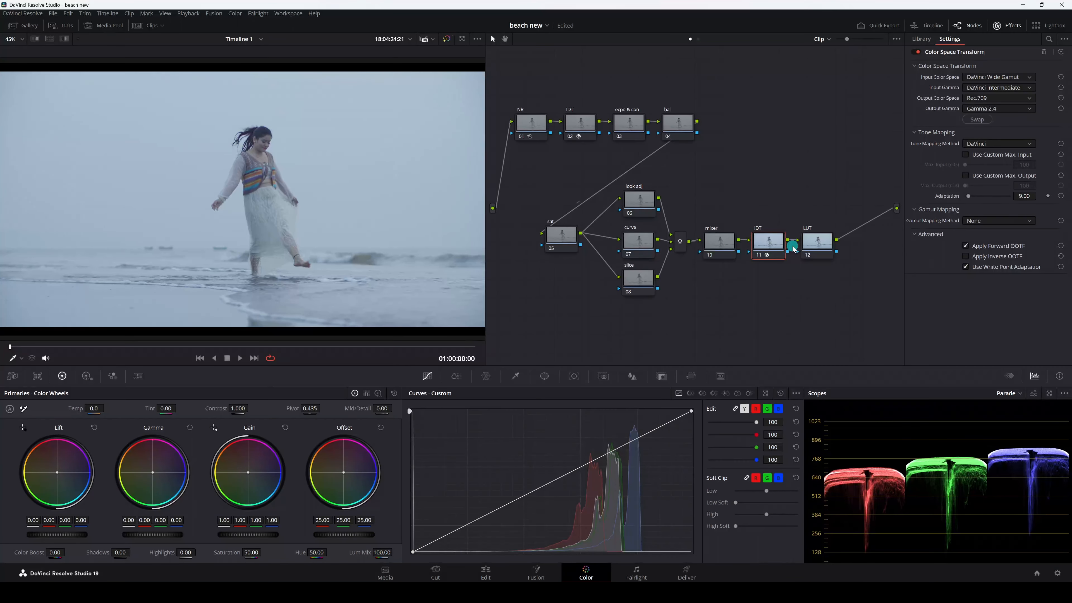
left_click(809, 247)
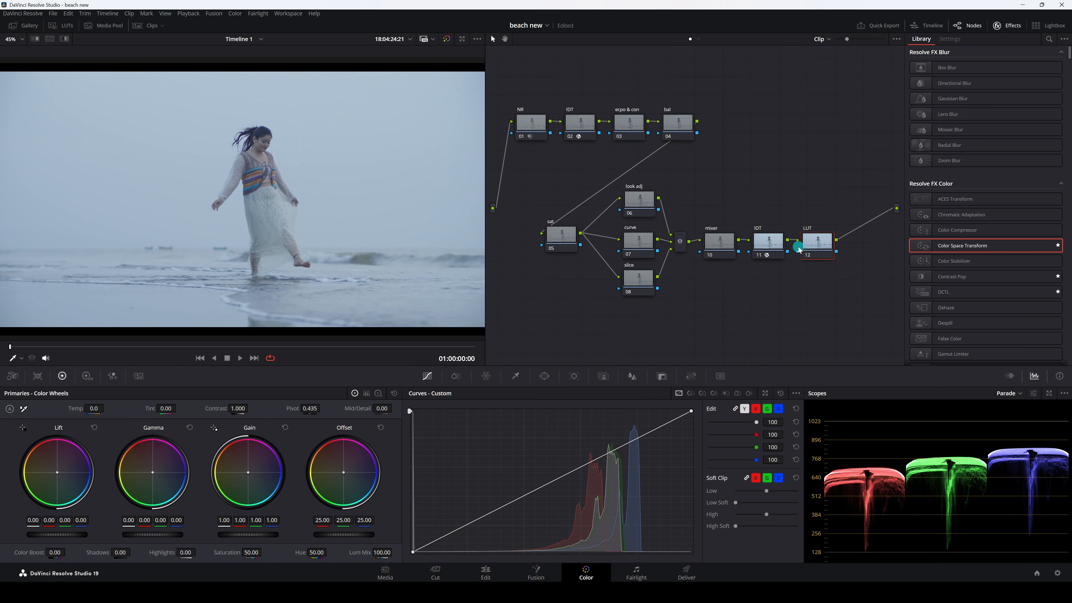
left_click(1007, 25)
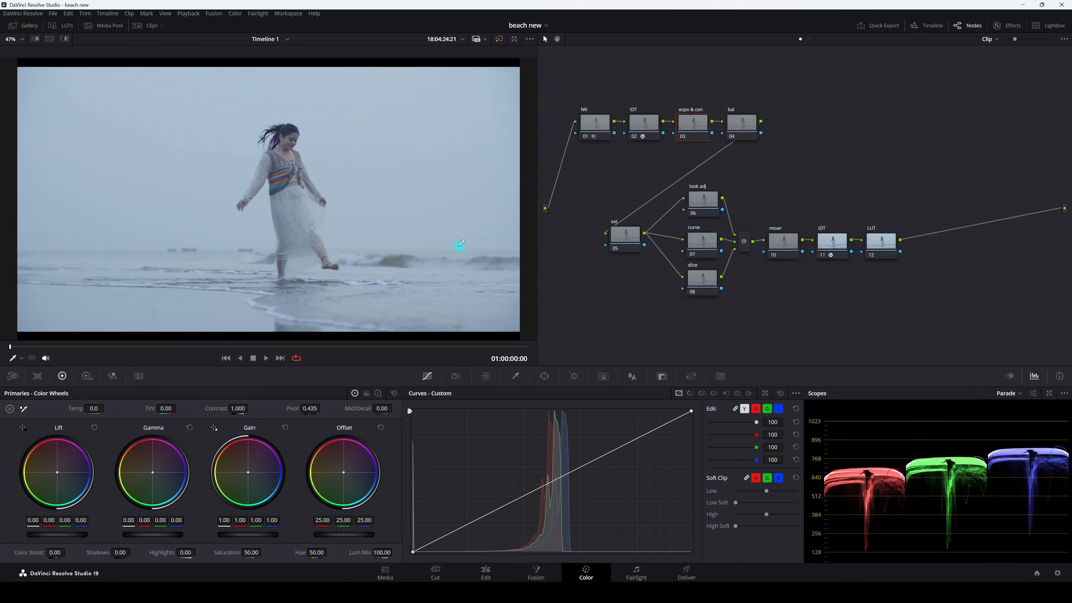
- Raise the global exposure of the ecpo & con node to 0.22 with the HDR color wheels
left_click(688, 128)
left_click(88, 377)
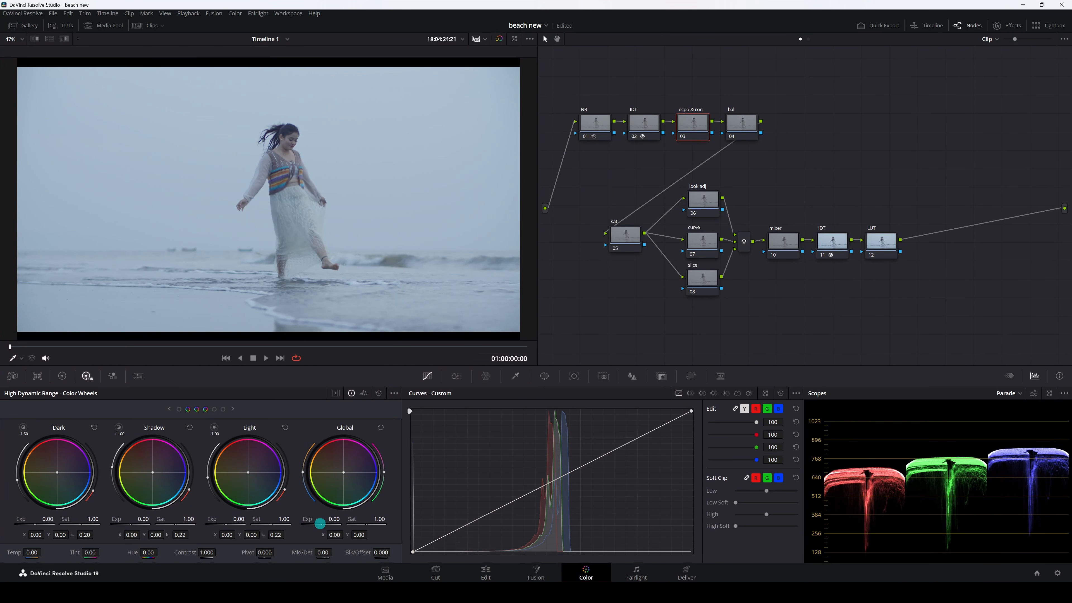
left_click_drag(320, 523, 356, 525)
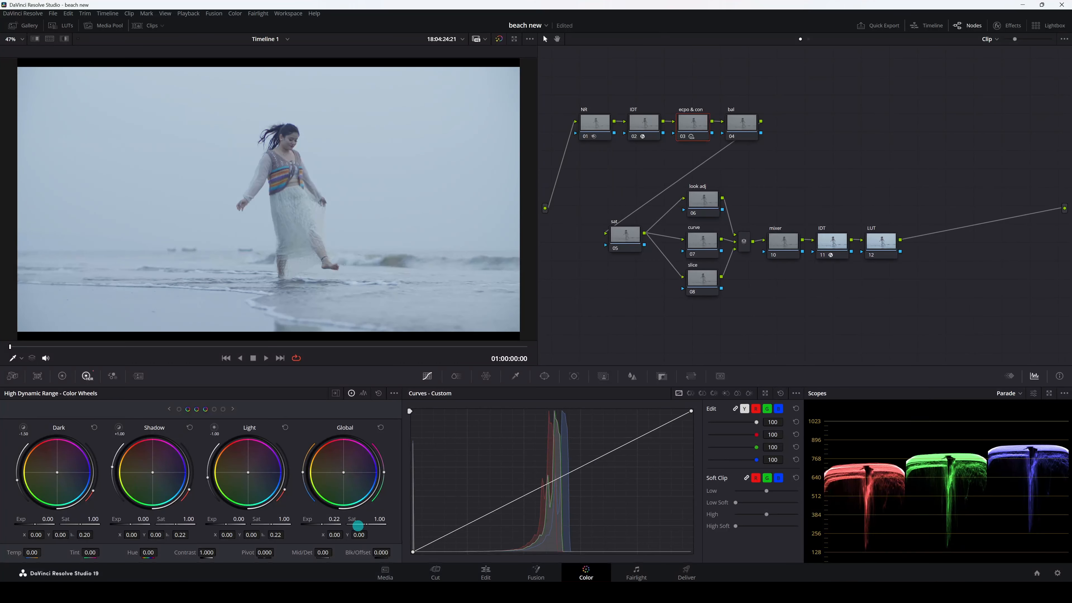
- Set the primary contrast to 1.078 and the pivot to 0.351 on the ecpo & con node, comparing the image with and without it
left_click(68, 380)
left_click(681, 137)
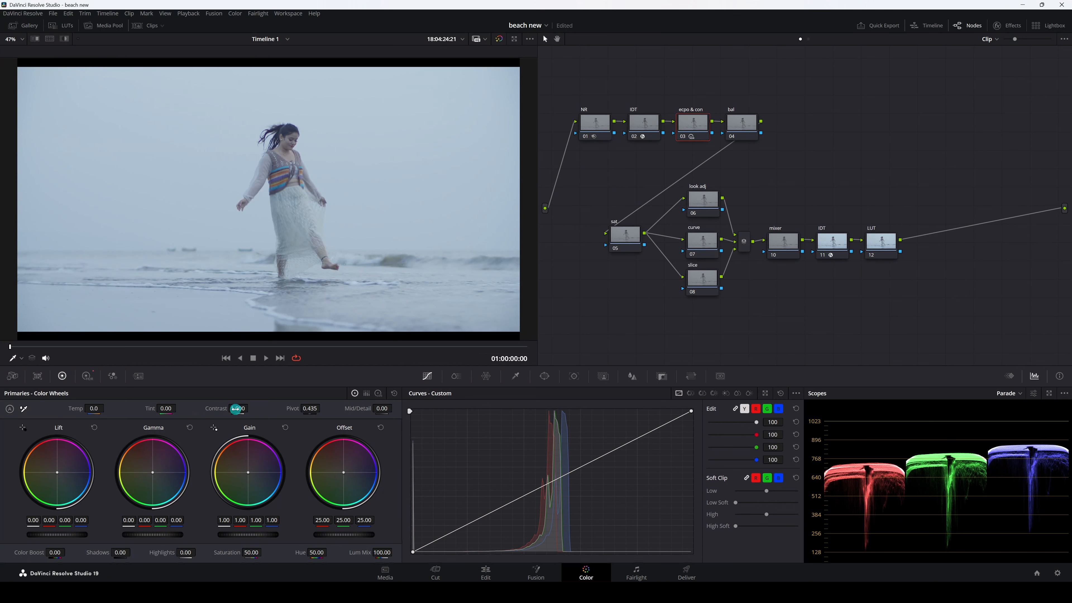
left_click_drag(238, 408, 253, 408)
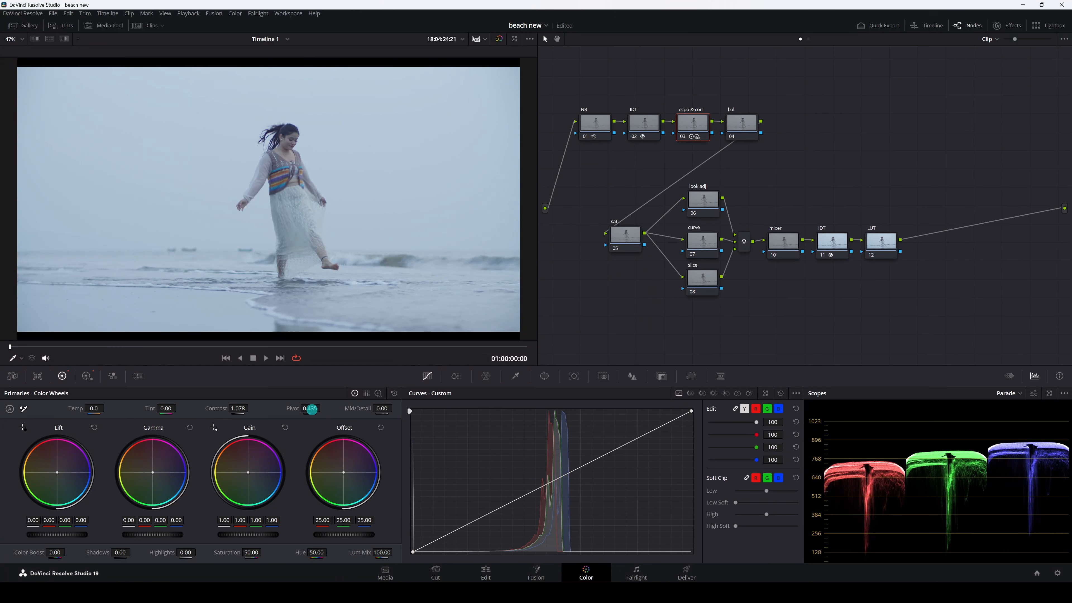
left_click_drag(311, 409, 298, 413)
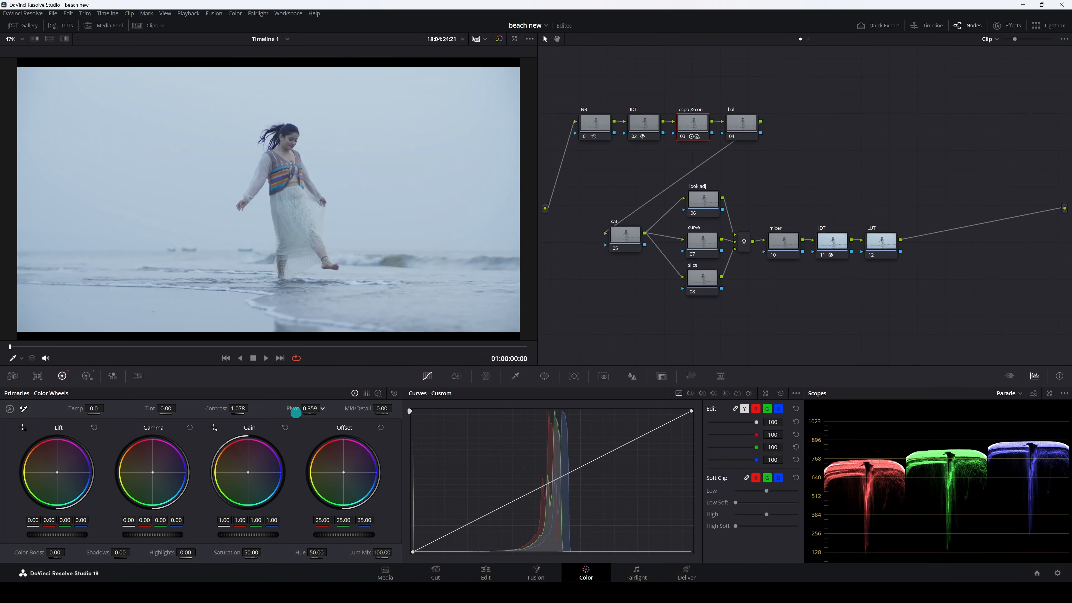
left_click_drag(296, 412, 294, 413)
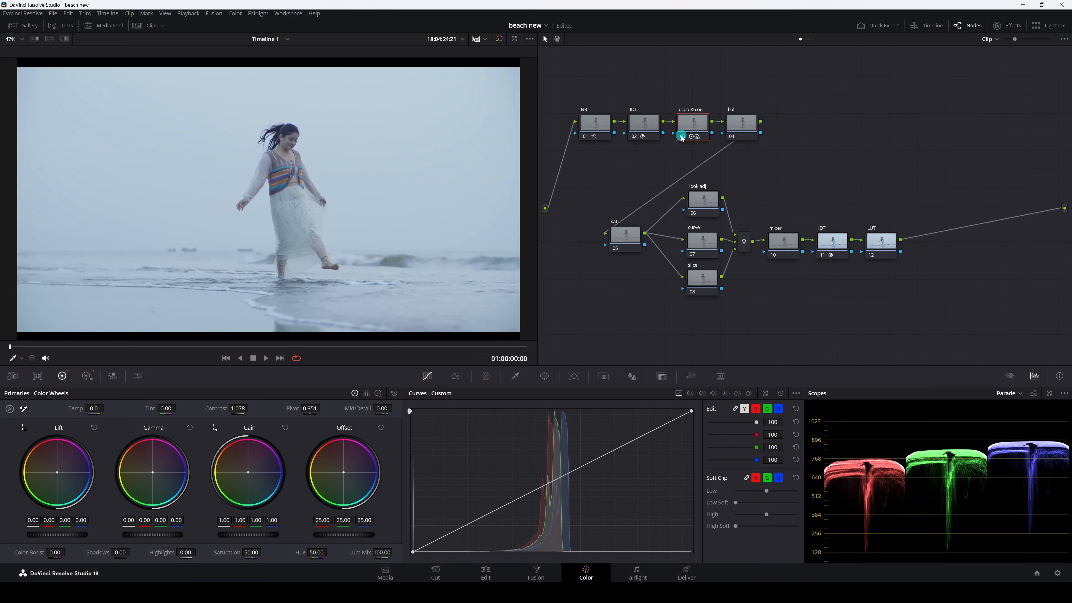
left_click(681, 137)
left_click(681, 136)
- Balance the bal node against the parade and vectorscope by shifting the offset to 26.88 red, 23.87 green and 21.32 blue, then compare before and after
left_click(741, 124)
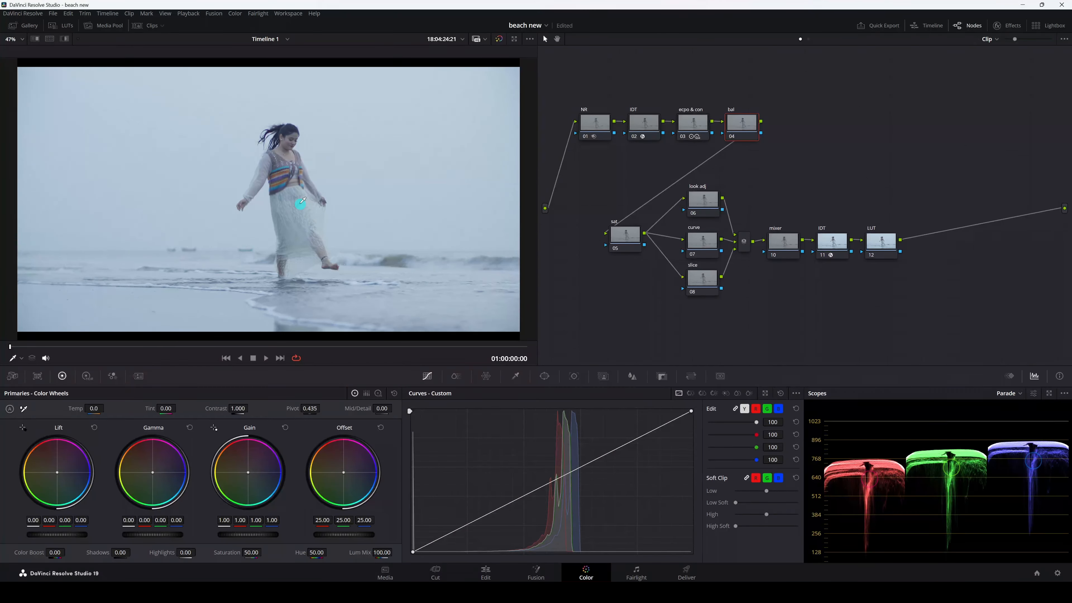
left_click(1048, 393)
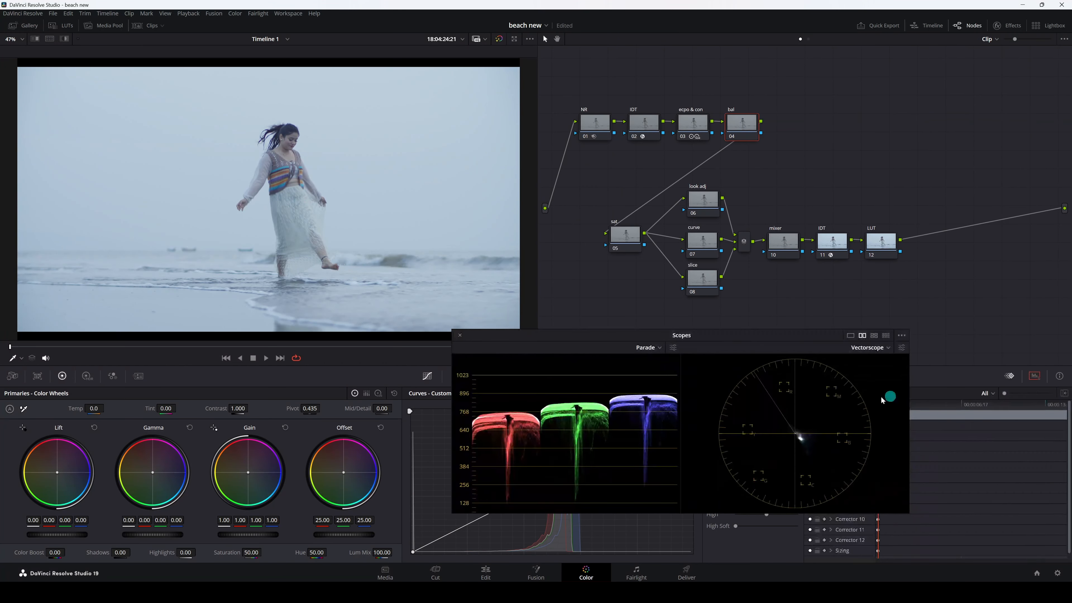
left_click_drag(778, 336, 856, 318)
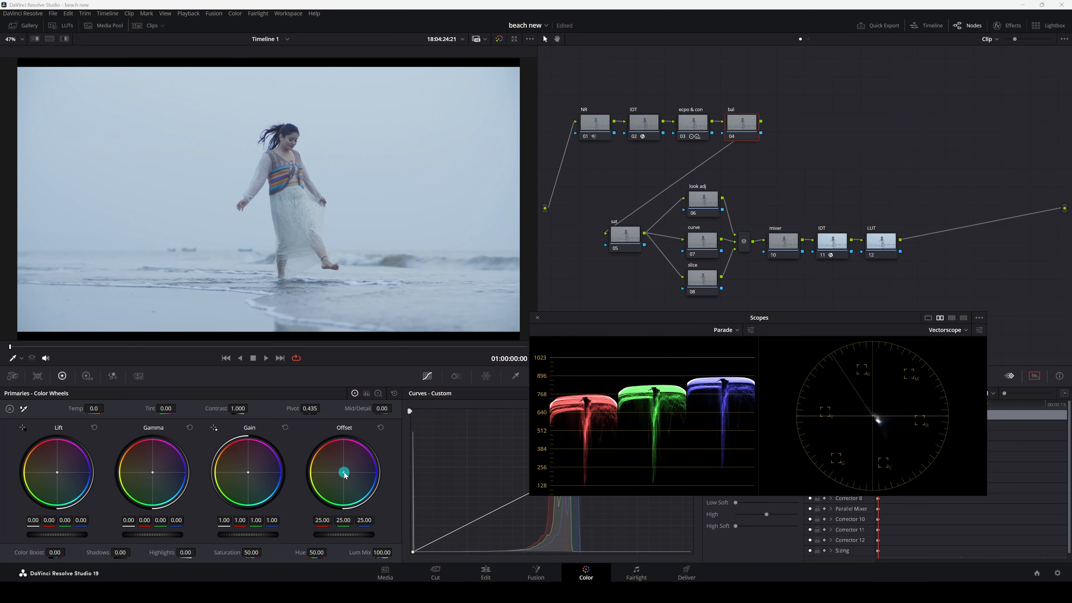
left_click_drag(345, 475, 332, 457)
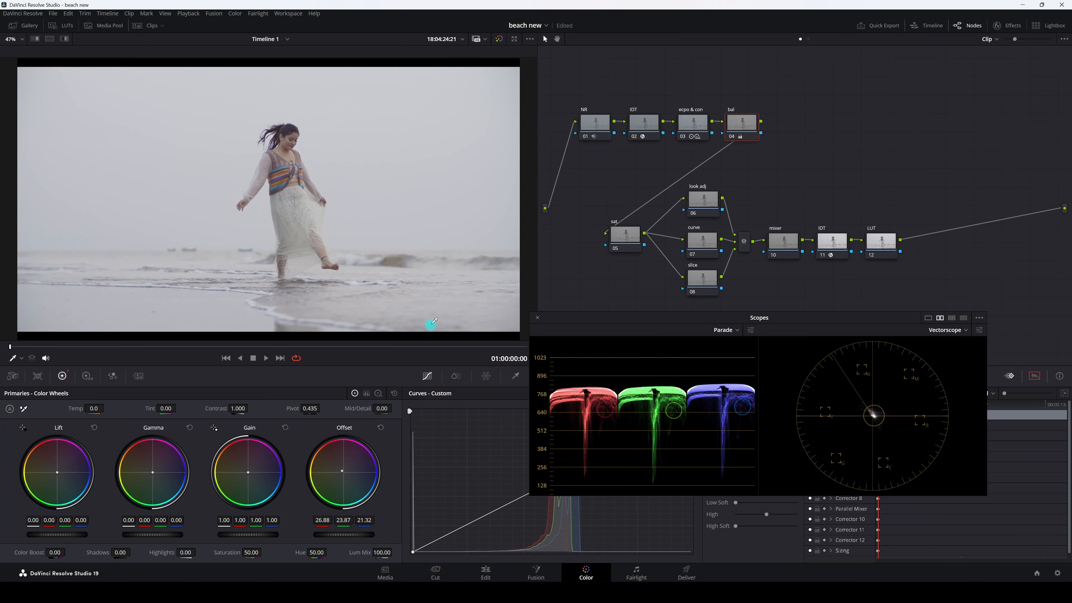
left_click(732, 140)
left_click(732, 139)
scroll(428, 184, "down", 1)
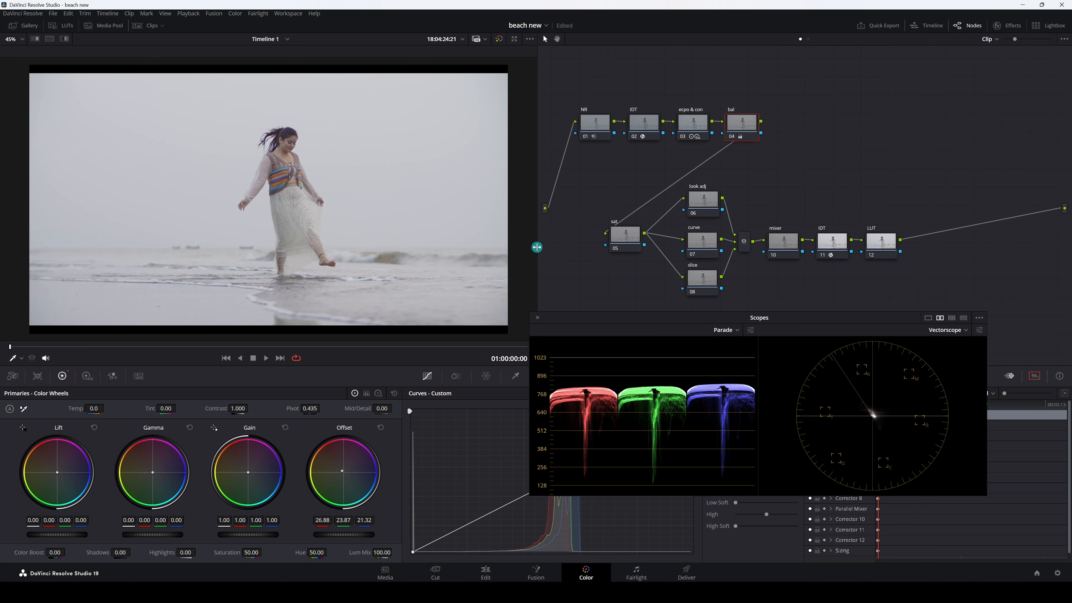
- Apply the Teal & Orange COMP LUT to the LUT node and compare the image with and without it
left_click(834, 243)
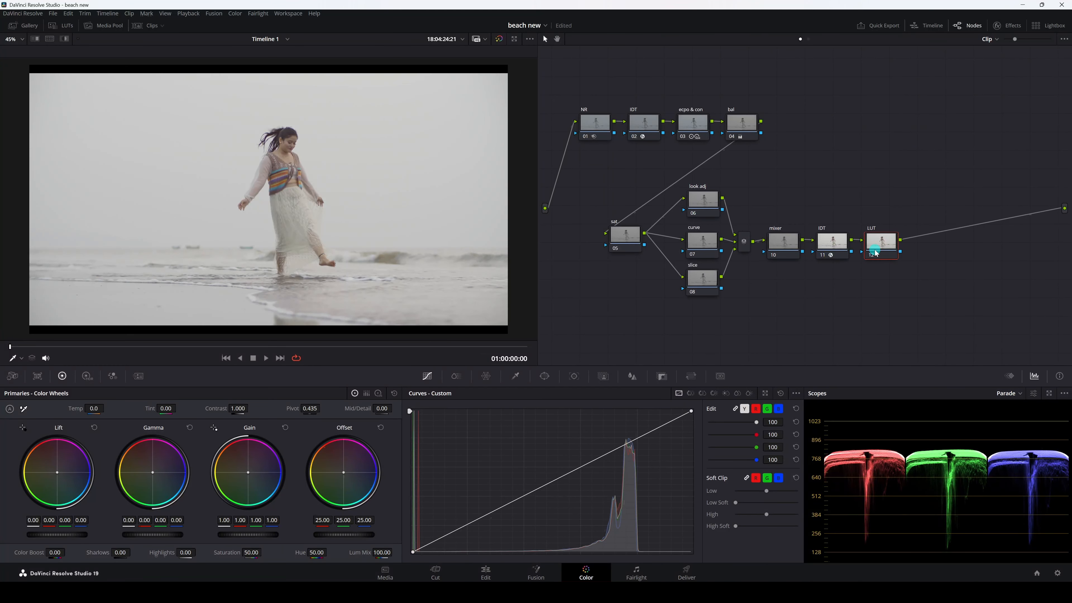
left_click(61, 25)
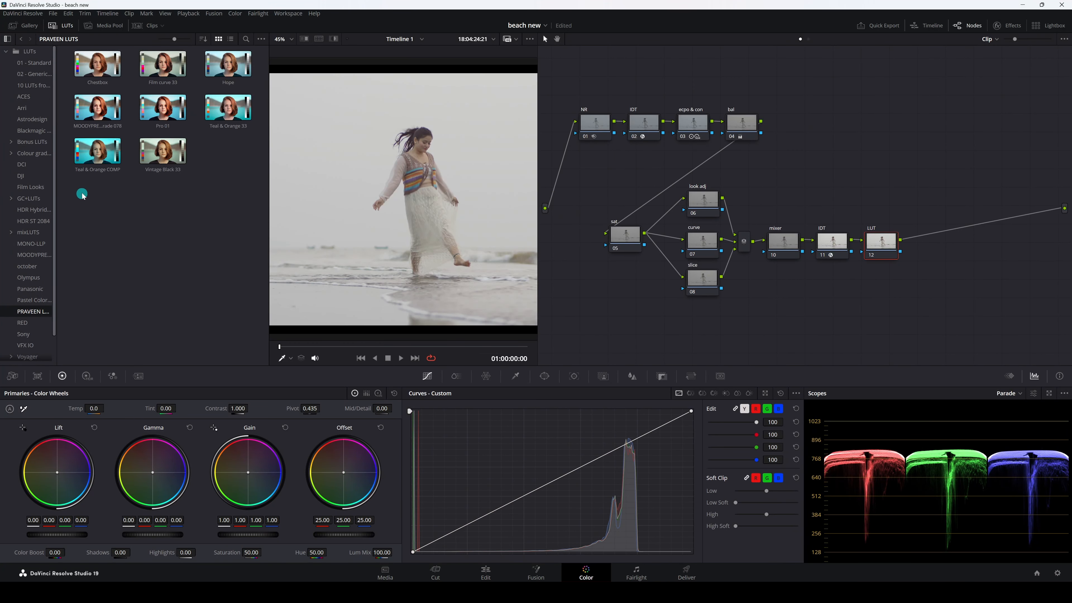
double_click(100, 158)
left_click(68, 27)
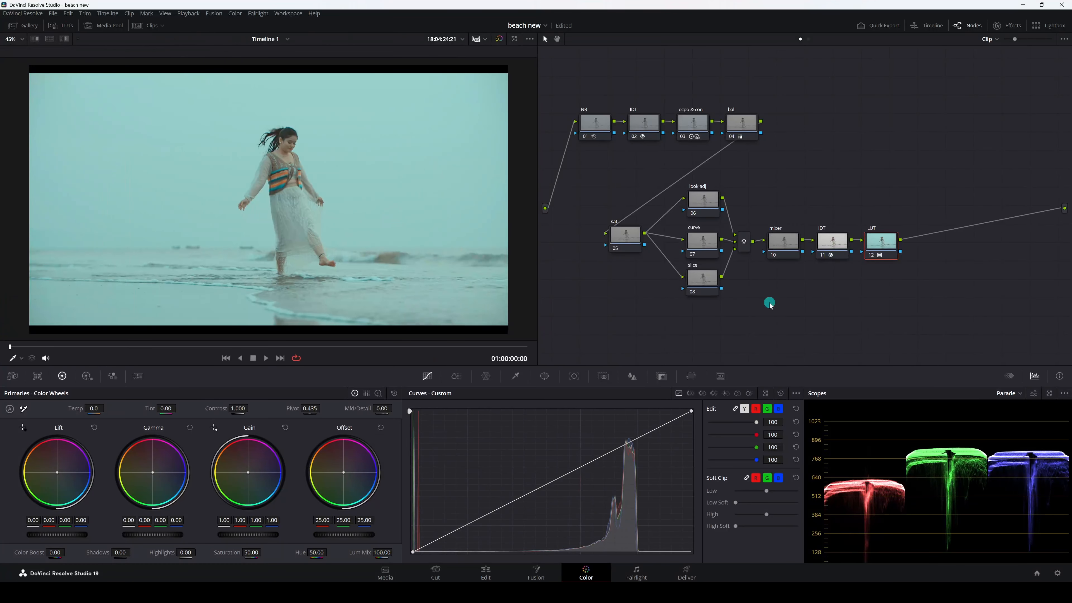
left_click(872, 255)
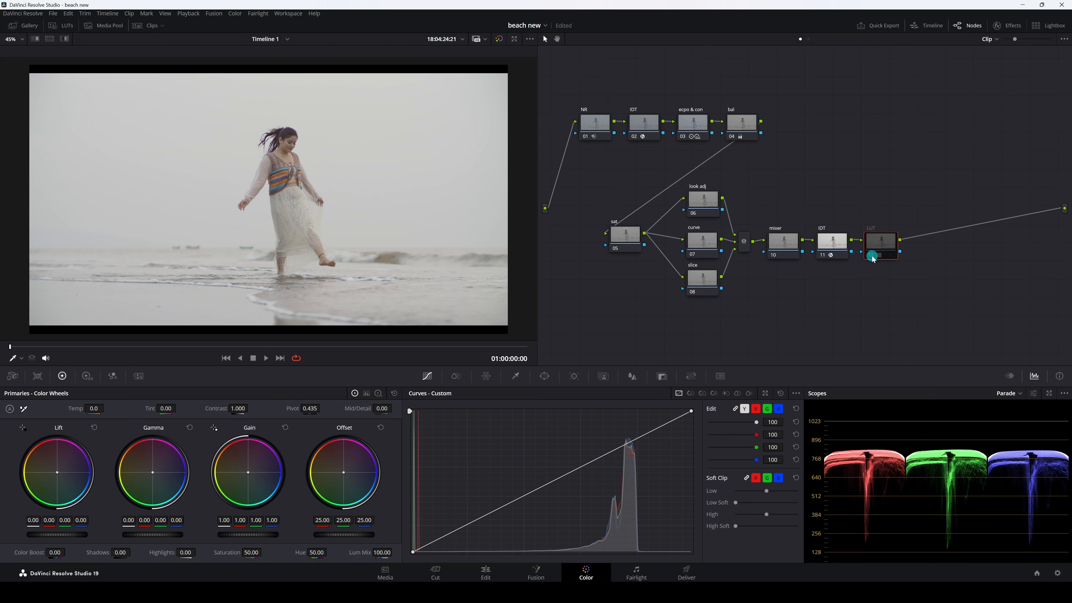
left_click(871, 255)
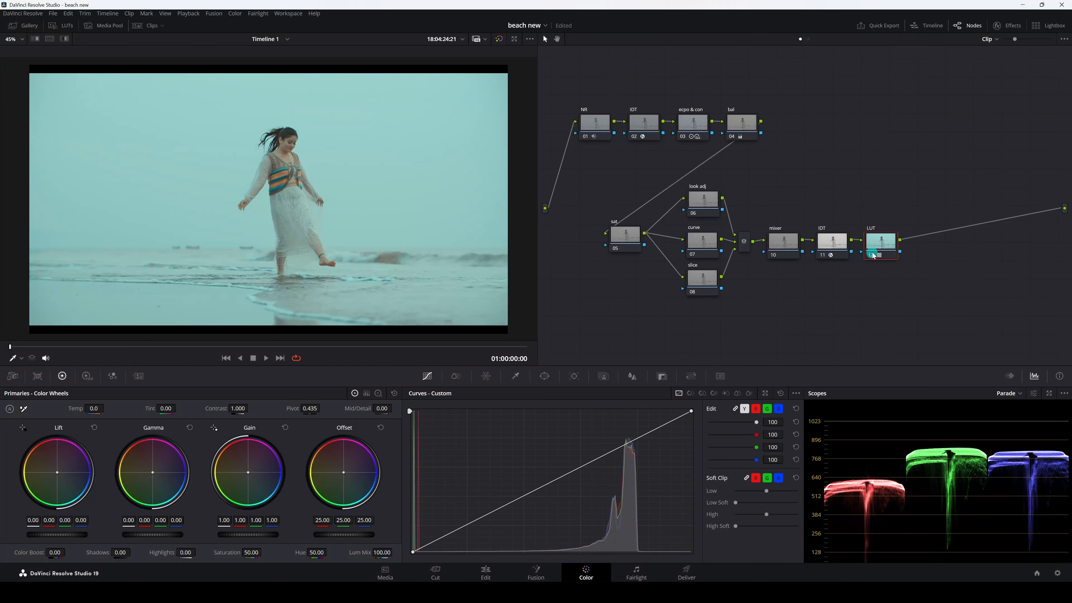
left_click(829, 292)
- Increase the saturation of the sat node to 60.80
left_click(627, 241)
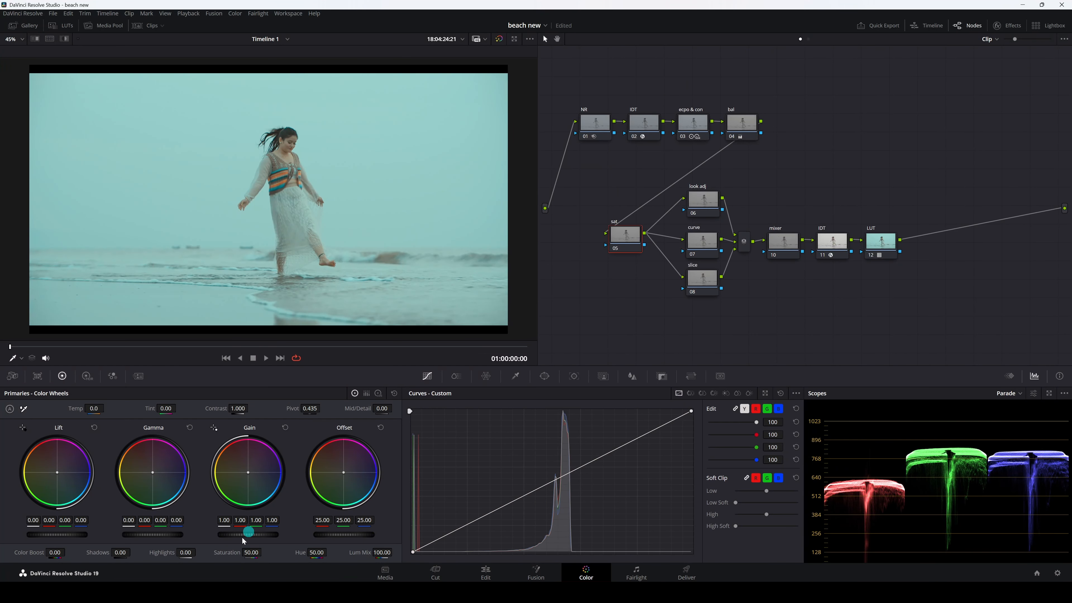
left_click_drag(248, 554, 269, 555)
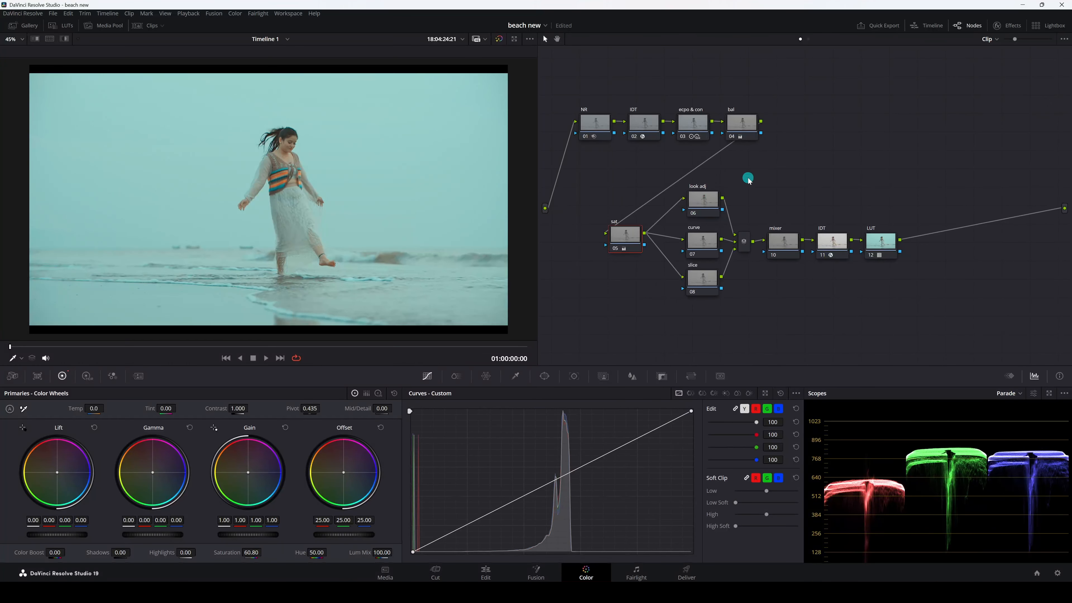
left_click_drag(743, 168, 678, 307)
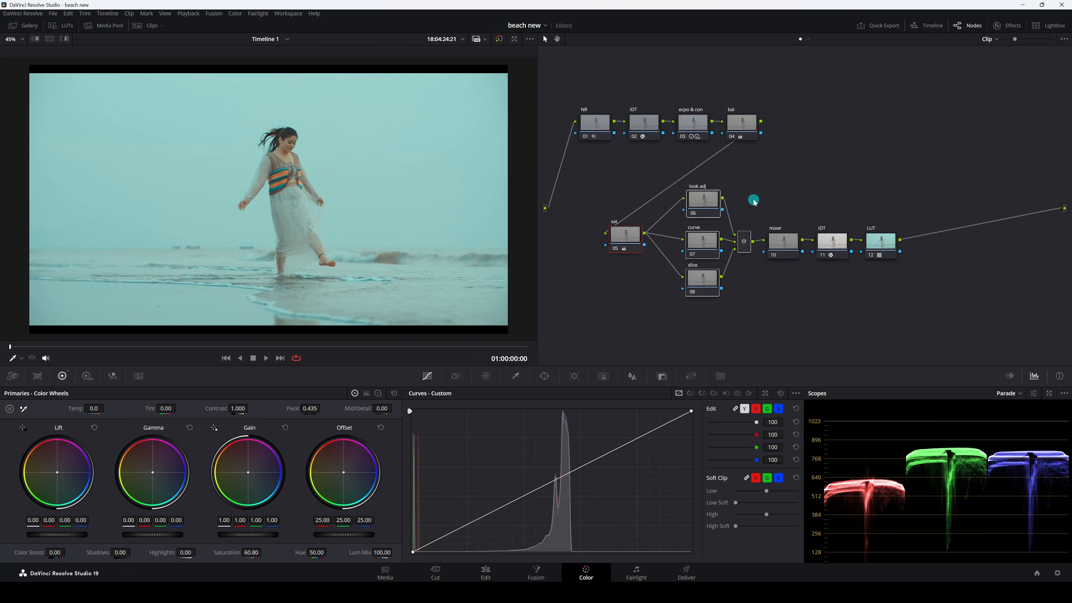
left_click(754, 201)
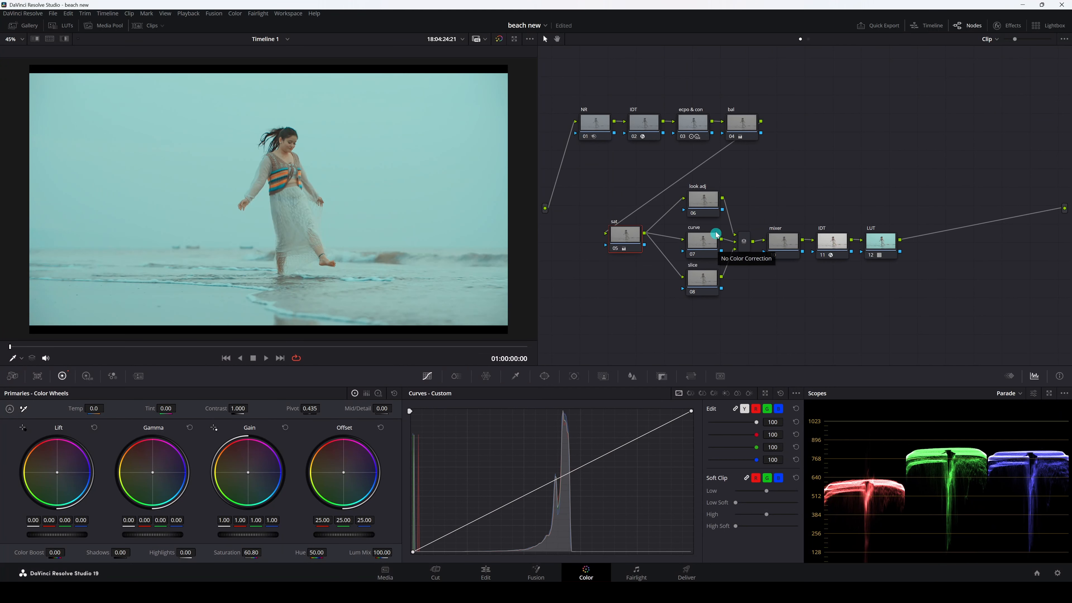
- Raise the red gamma of the look adj node to 0.01 using the primaries color bars
left_click(708, 202)
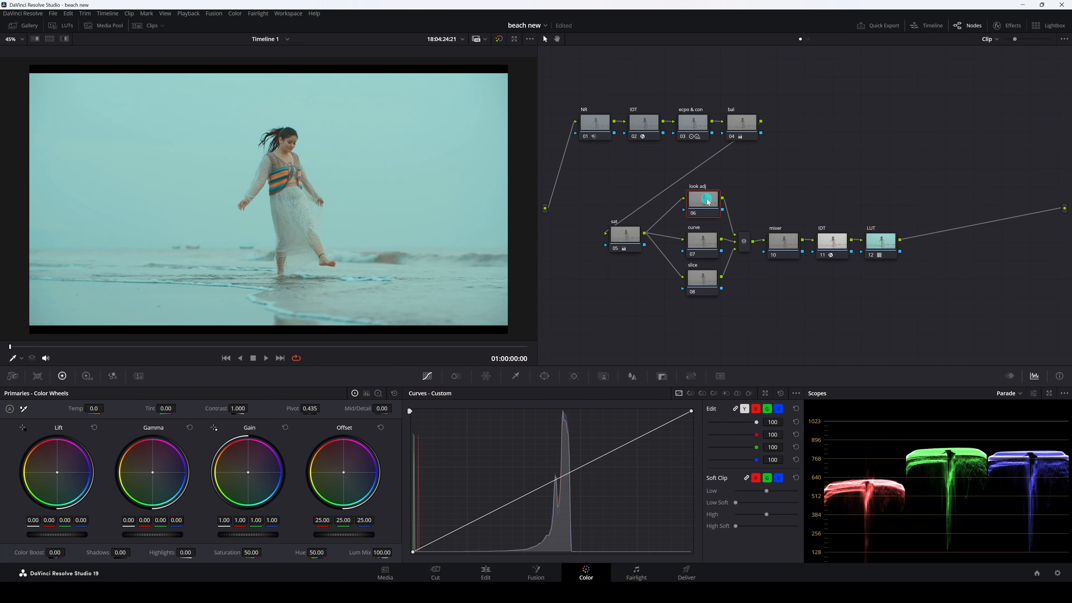
left_click(366, 393)
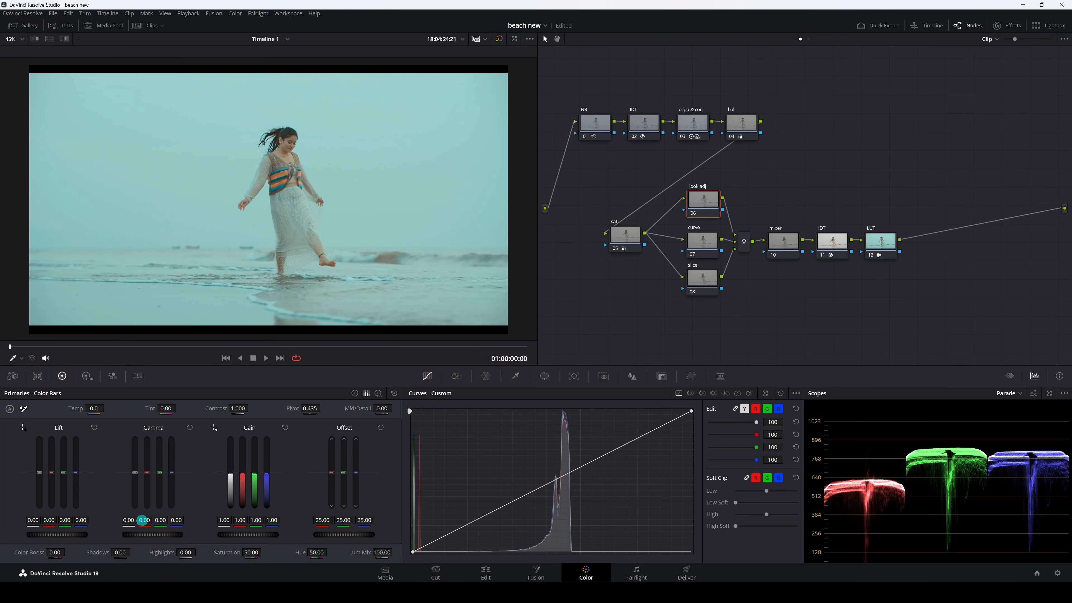
left_click_drag(144, 520, 148, 520)
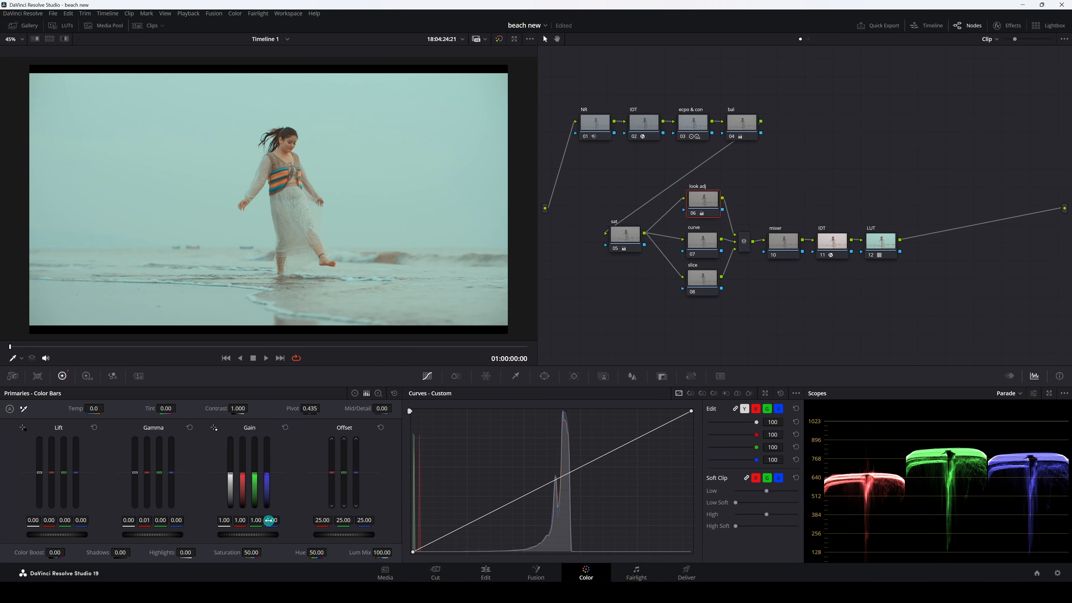
- Raise the blue gain of the look adj node to 1.05 and compare the image with and without that node
left_click_drag(271, 520, 279, 521)
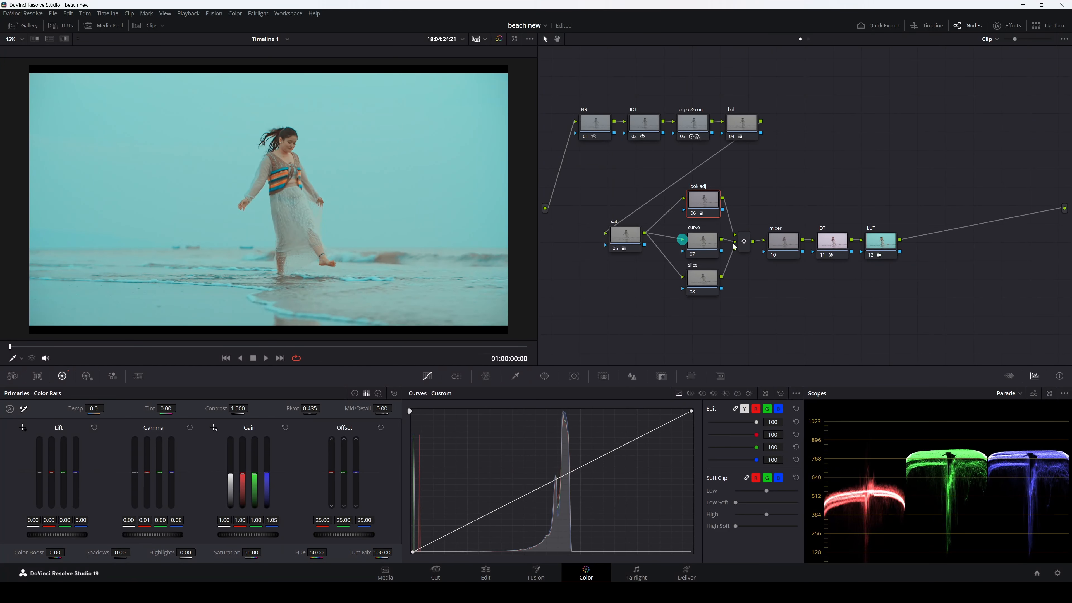
left_click(693, 215)
left_click(693, 215)
left_click(695, 216)
left_click(695, 217)
- Soften the curve node's highlights by lowering the custom curve's white point and lifting its spline handle, then compare with the node disabled
left_click(709, 252)
left_click(707, 242)
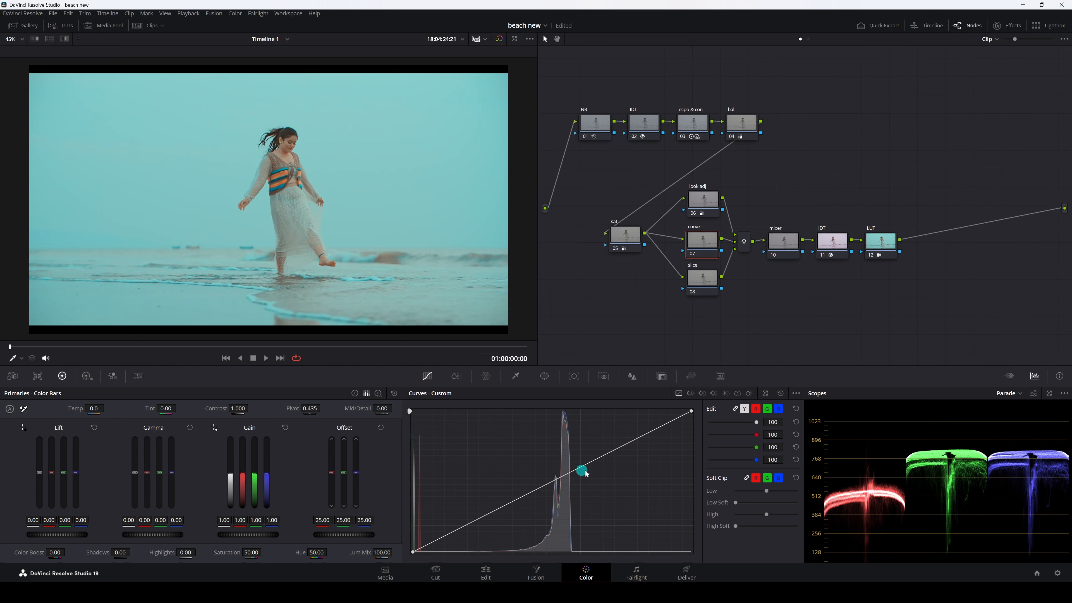
left_click(796, 398)
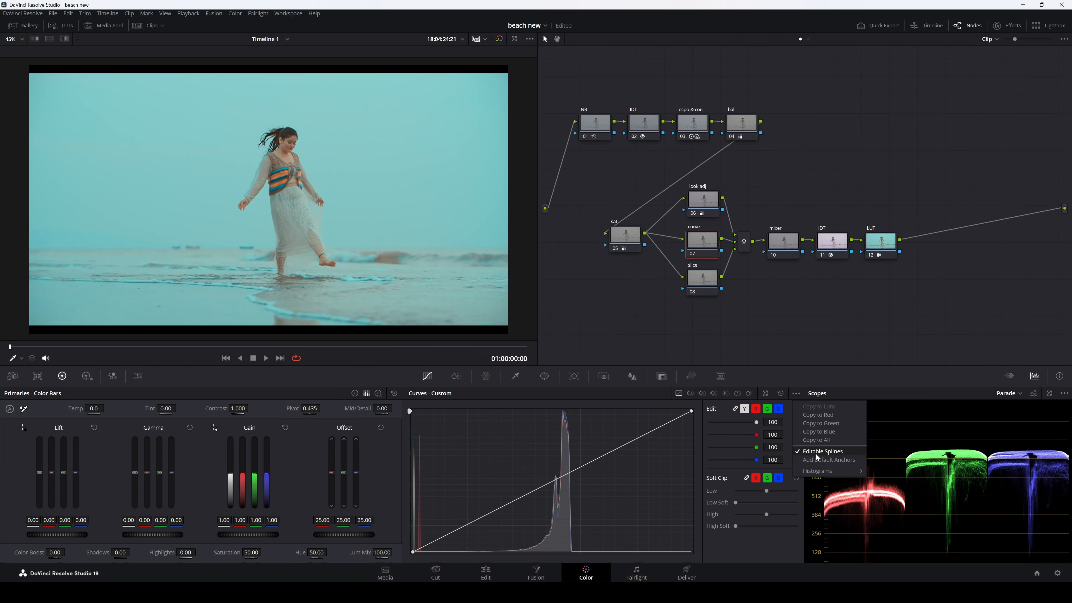
left_click(689, 430)
left_click_drag(690, 411, 694, 441)
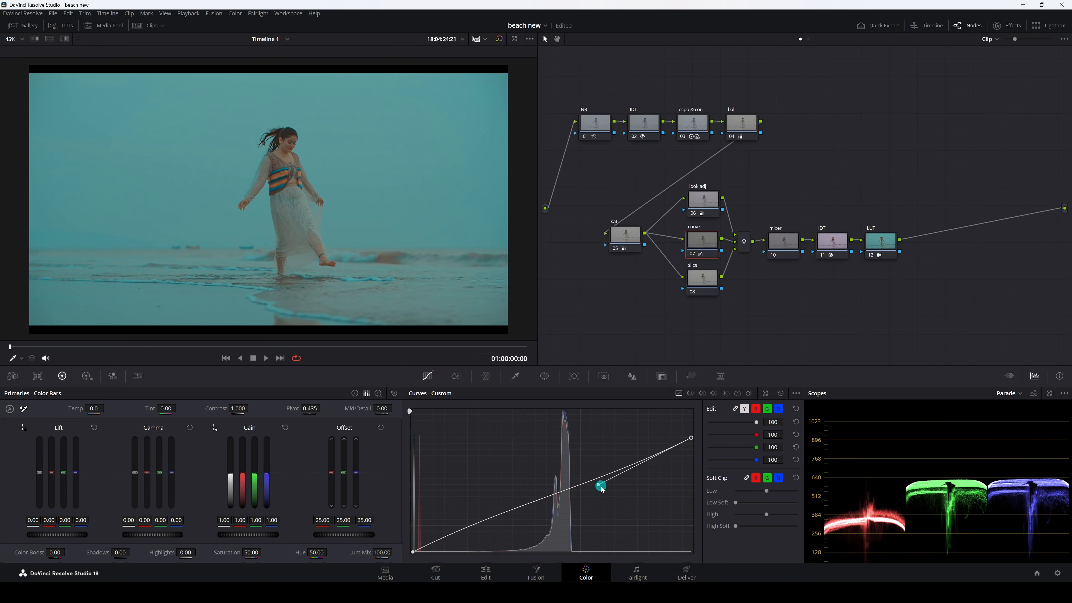
left_click_drag(600, 488, 604, 439)
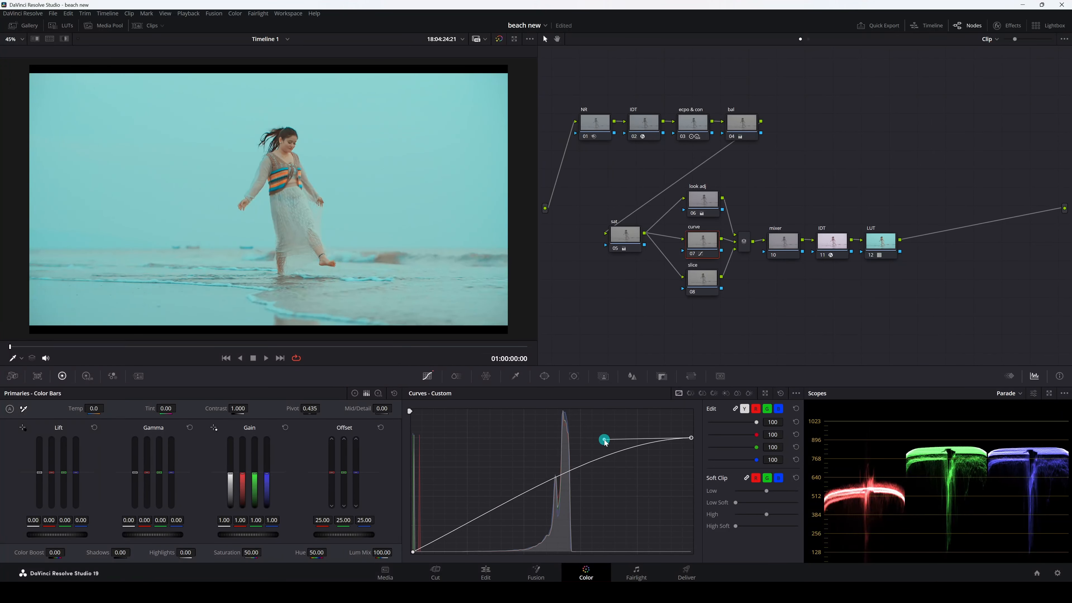
key("ctrl+d")
left_click_drag(691, 441, 691, 438)
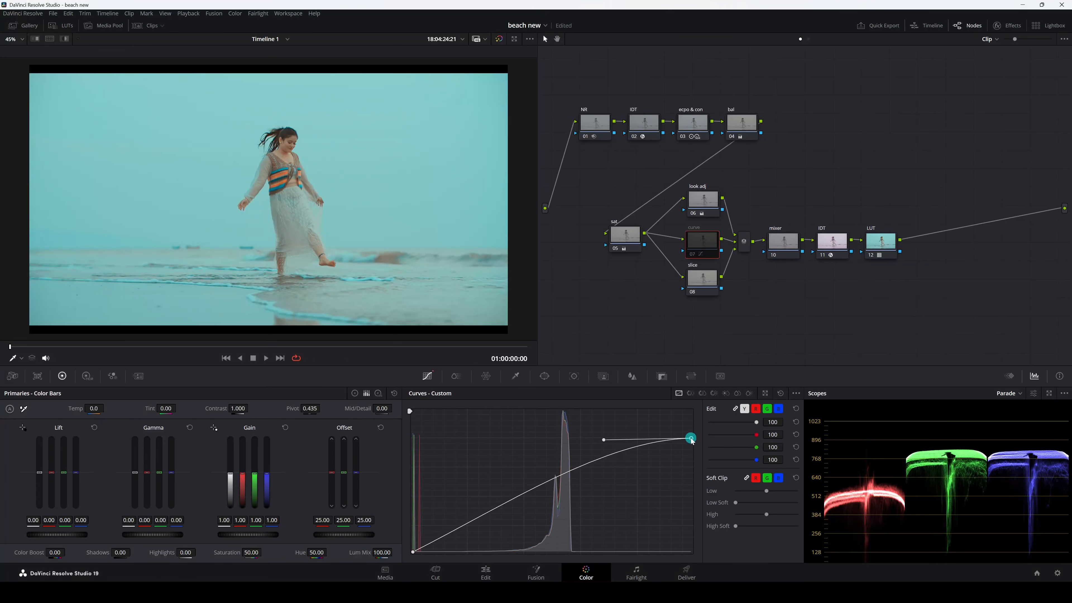
left_click(693, 254)
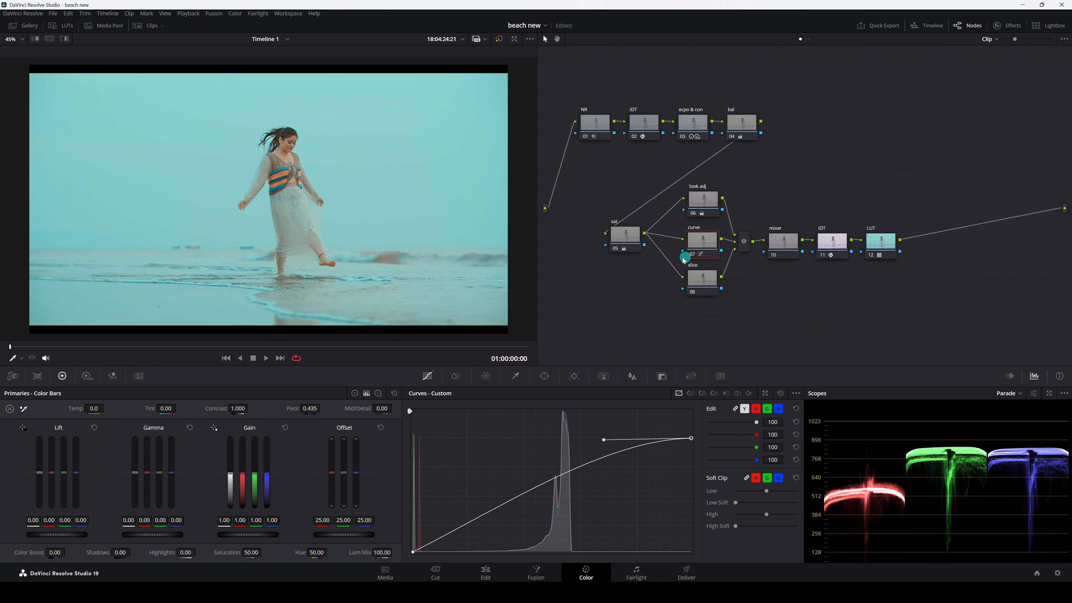
- Compare the image with and without the look adj node and the curve node
left_click(629, 243)
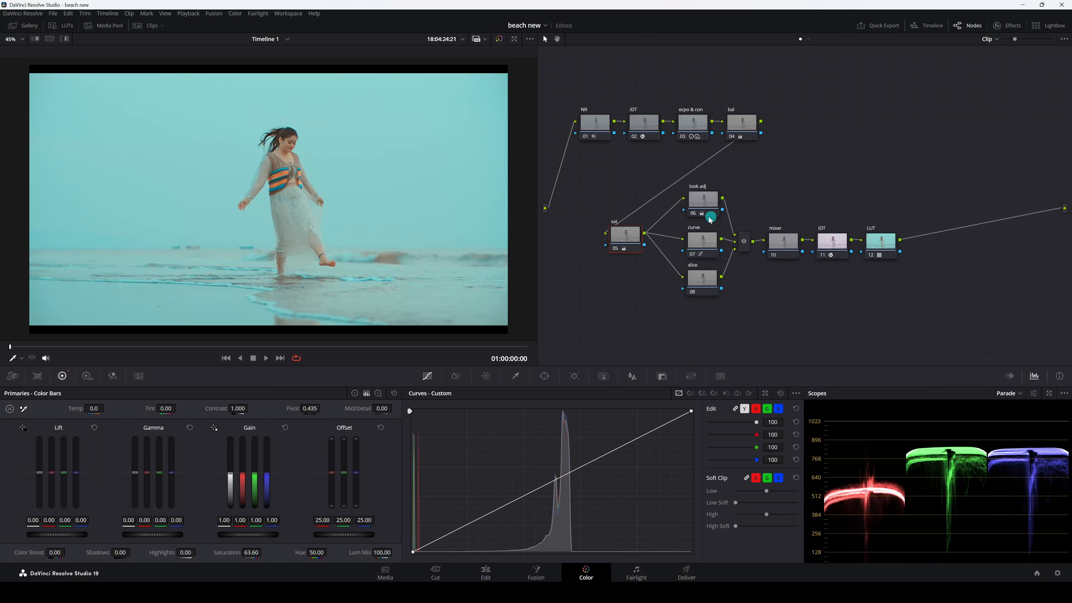
left_click(692, 214)
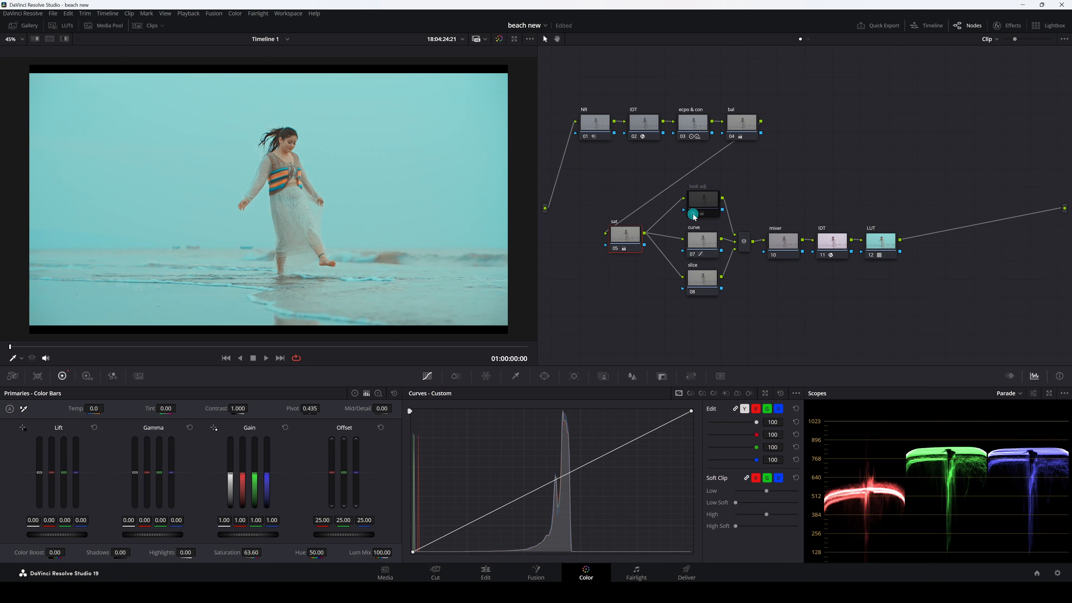
left_click(693, 214)
left_click(701, 252)
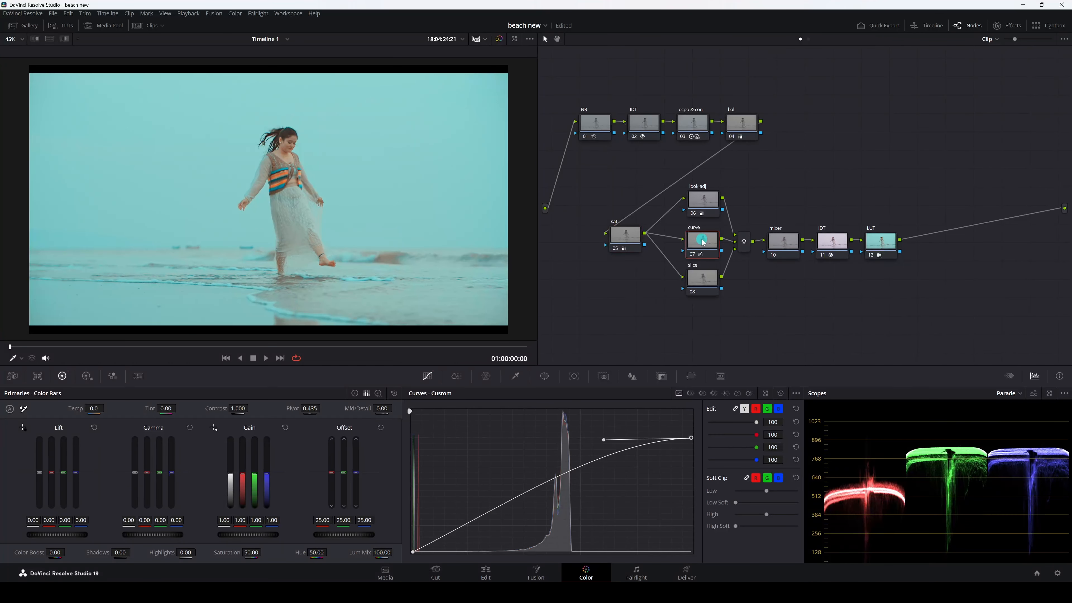
left_click(692, 255)
left_click(692, 255)
- Reduce the ColorSlice saturation of the slice node to 0.66 for cyan and 0.67 for blue
left_click(696, 284)
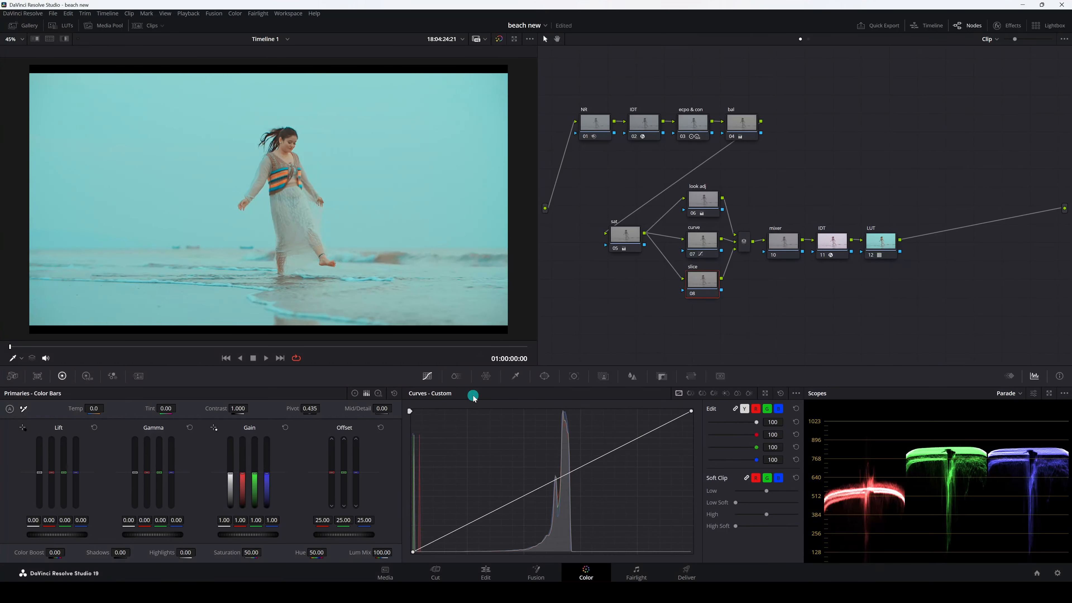
left_click(456, 376)
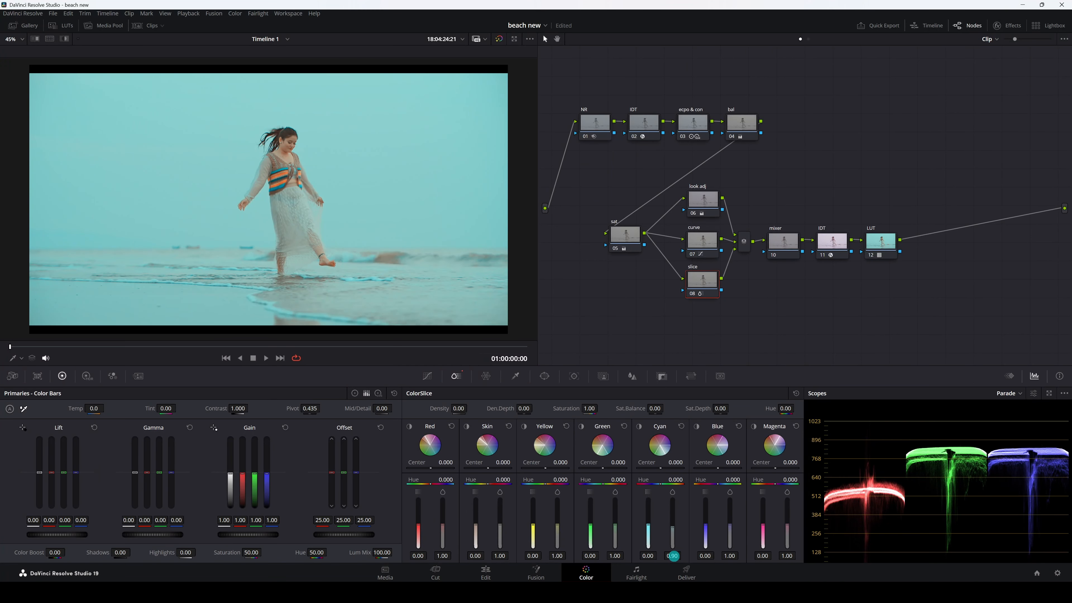
left_click_drag(672, 556, 664, 557)
- Examine the slice node's effect on the image, parade and vectorscope by disabling and re-enabling it
left_click(692, 293)
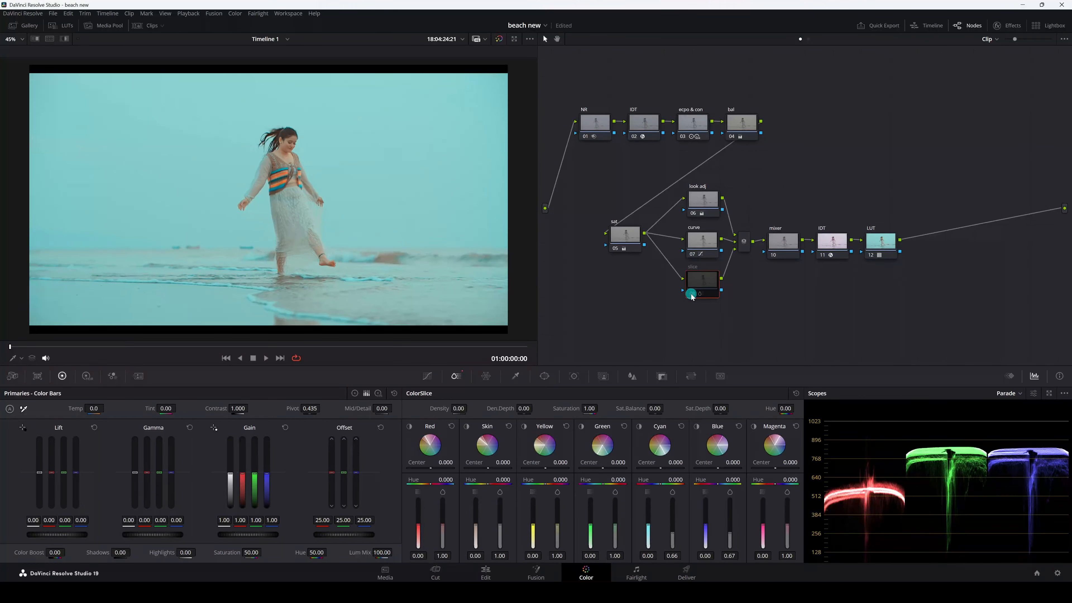
left_click(692, 294)
left_click(691, 294)
left_click(692, 293)
left_click(691, 293)
left_click(692, 294)
left_click(1049, 393)
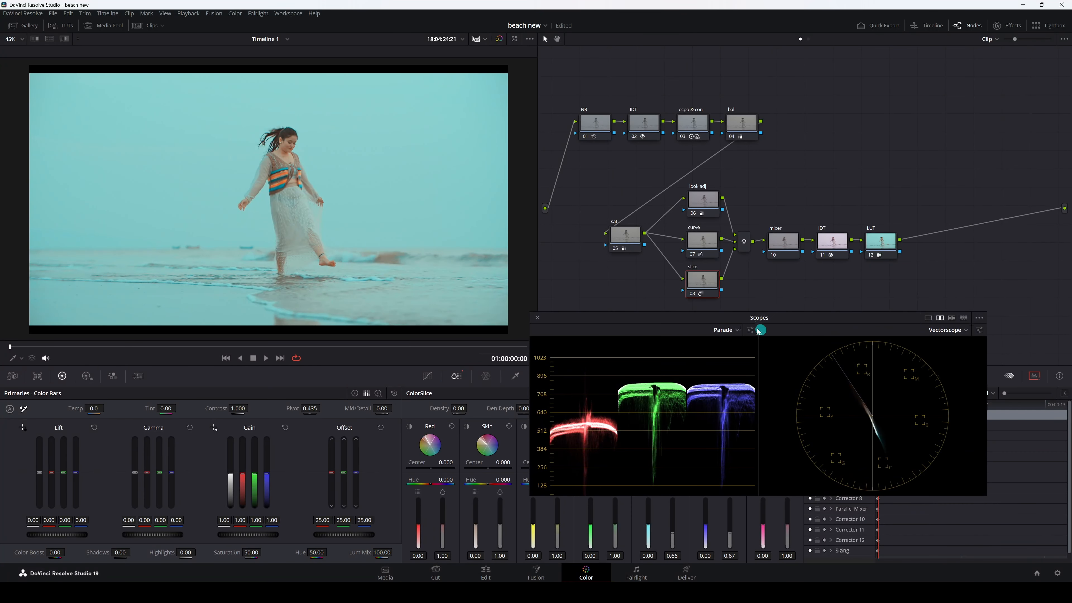
left_click(692, 294)
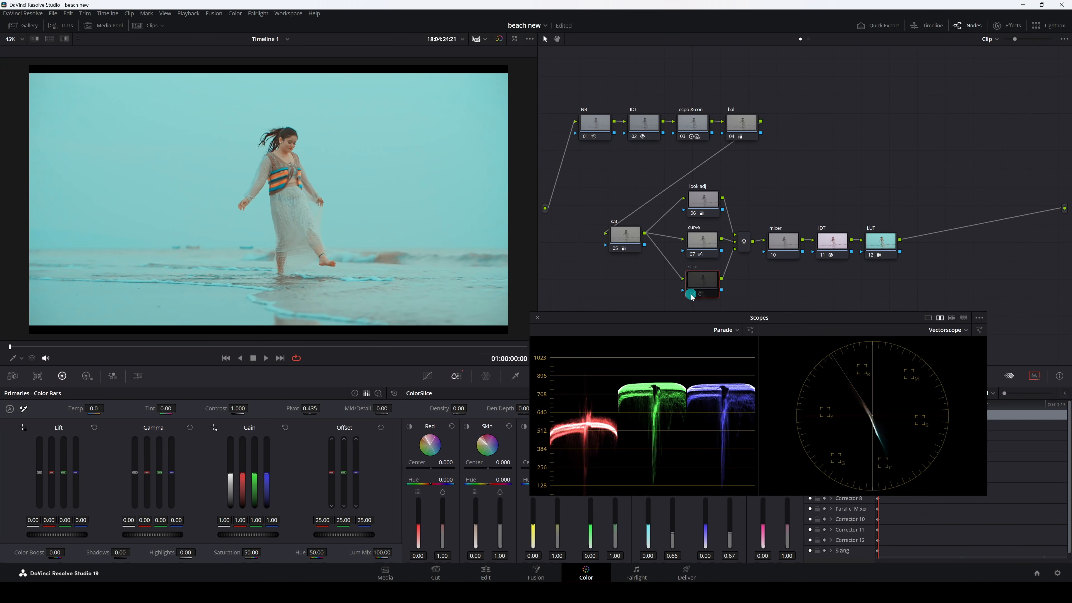
left_click(692, 294)
left_click(691, 293)
left_click(692, 294)
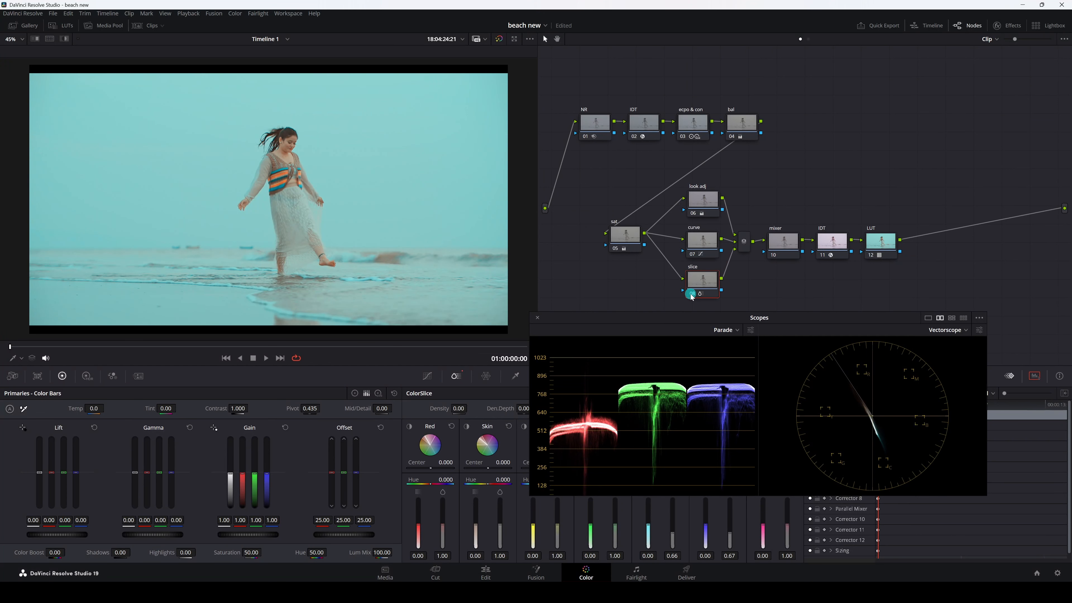
left_click(692, 294)
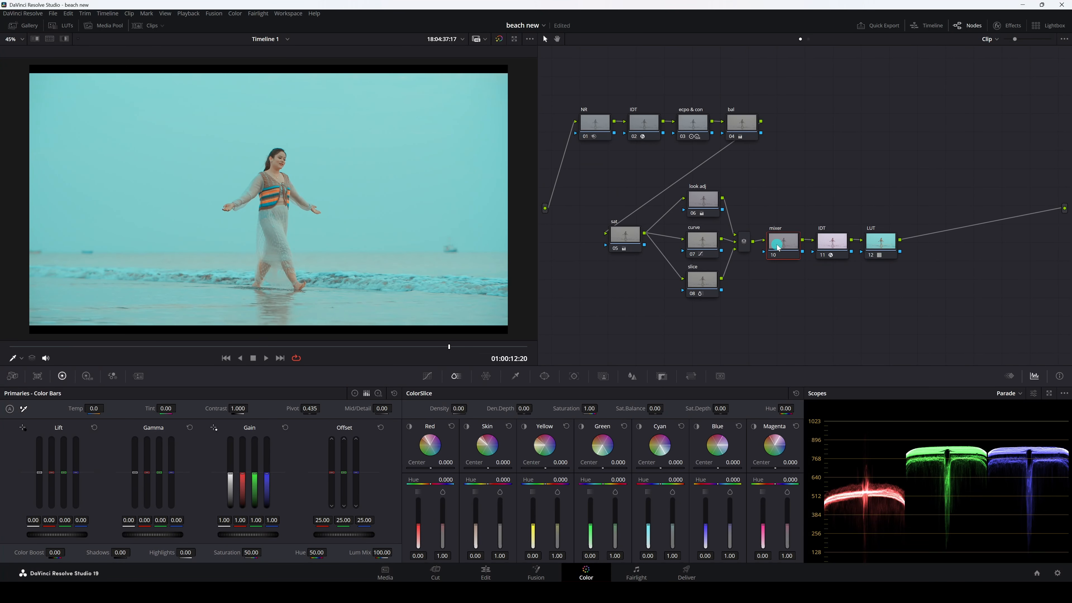
- Raise the red channel of the mixer node's red output to 1.13 in the RGB Mixer with Preserve Luminance on
left_click(786, 250)
scroll(282, 157, "up", 1)
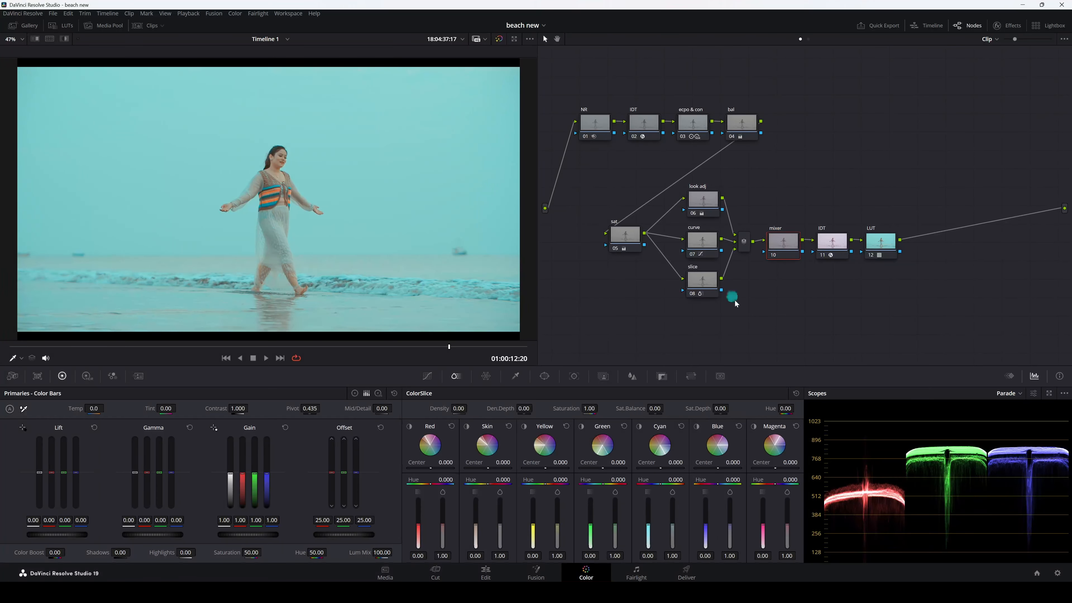
left_click(113, 374)
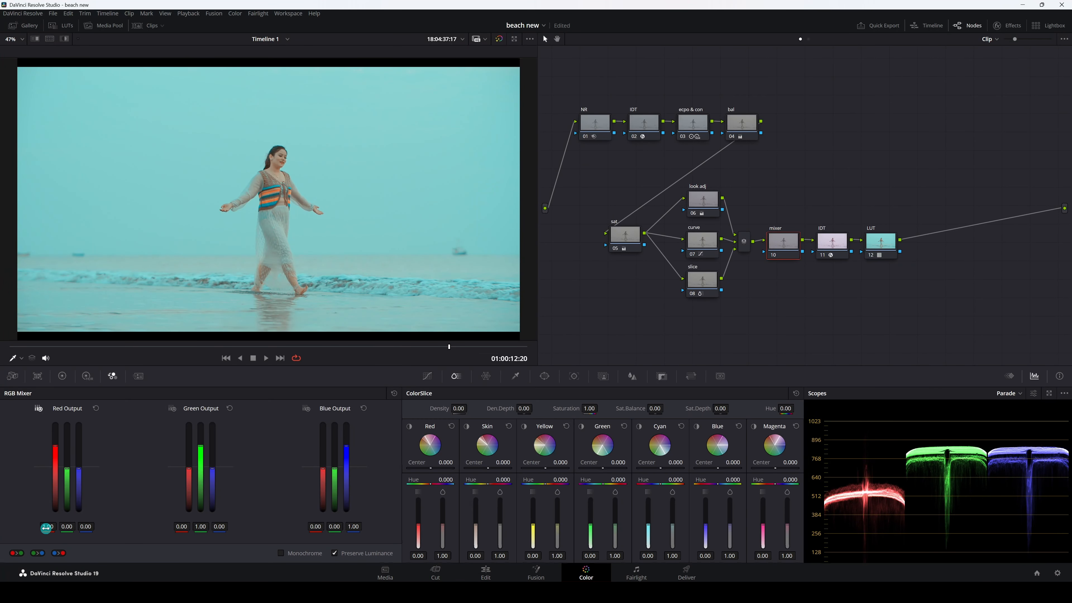
left_click_drag(45, 527, 50, 527)
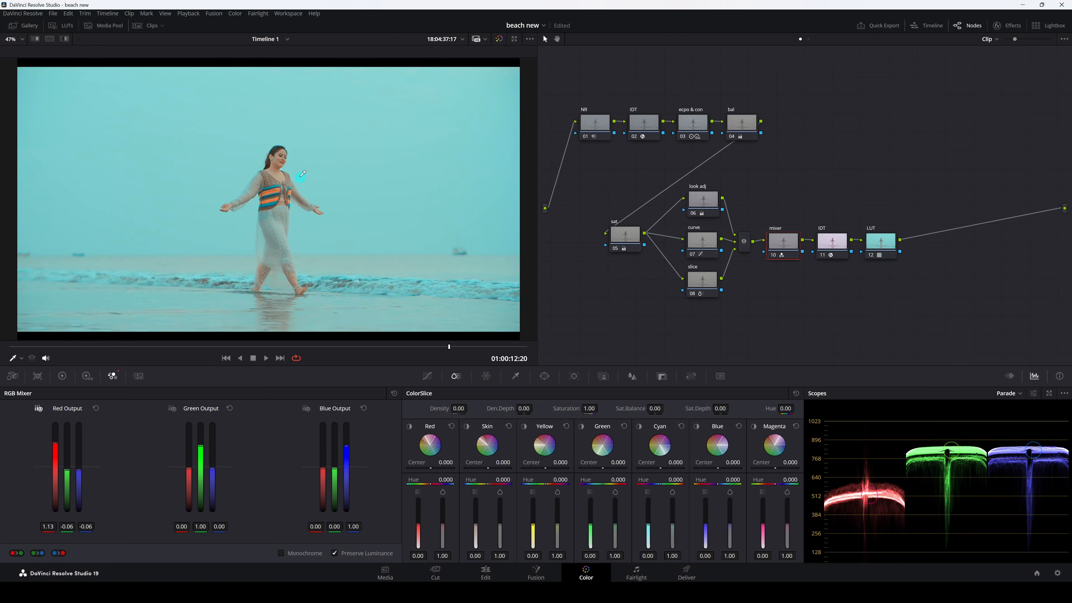
- Compare the woman's skin tones up close with and without the mixer node
scroll(279, 166, "up", 2)
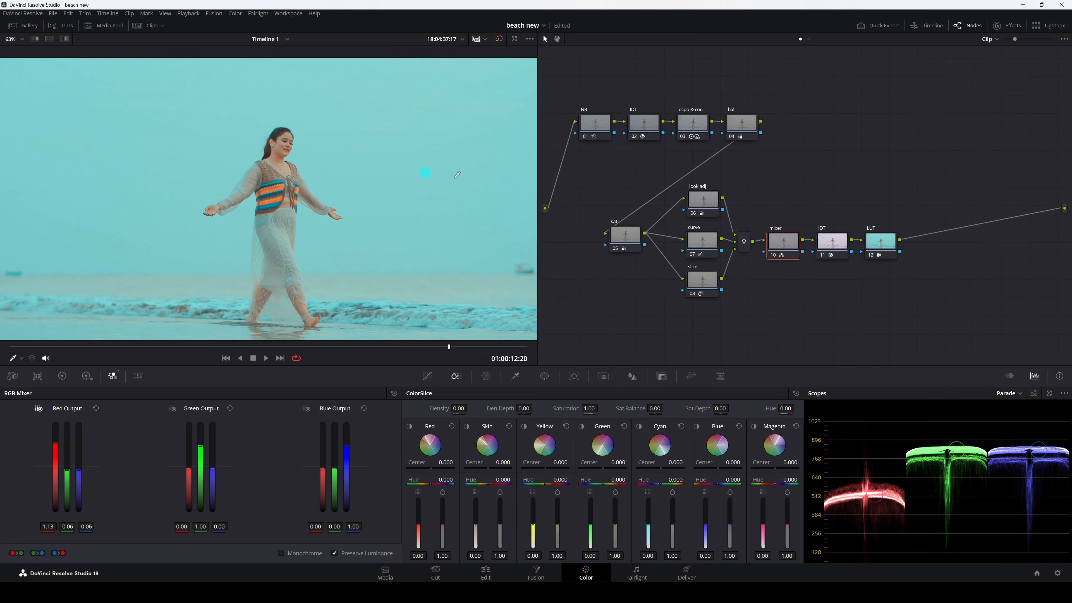
left_click(775, 256)
left_click(775, 256)
scroll(259, 104, "up", 2)
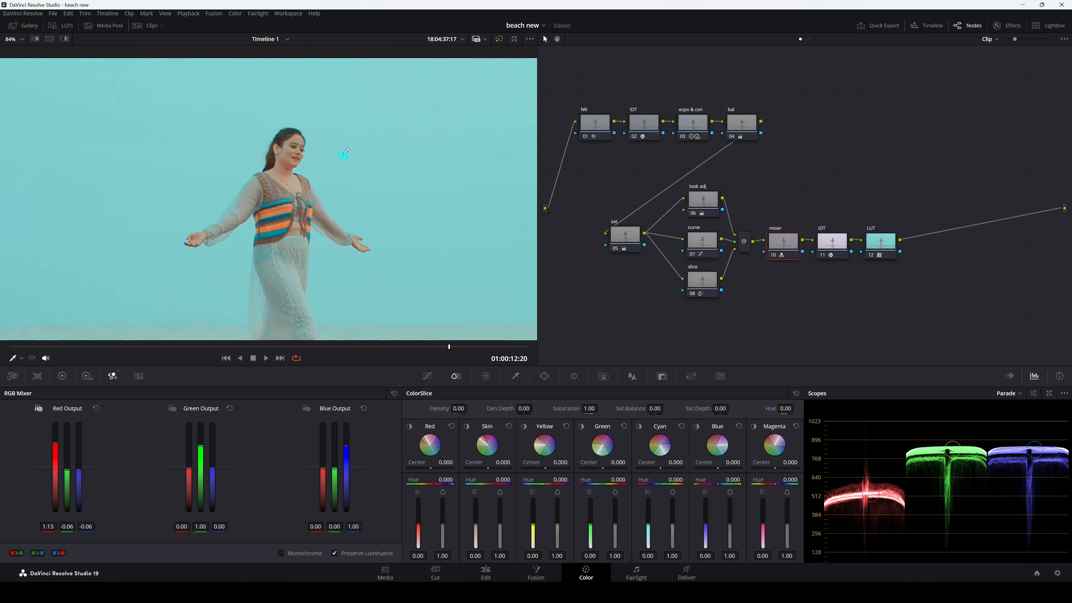
left_click(772, 256)
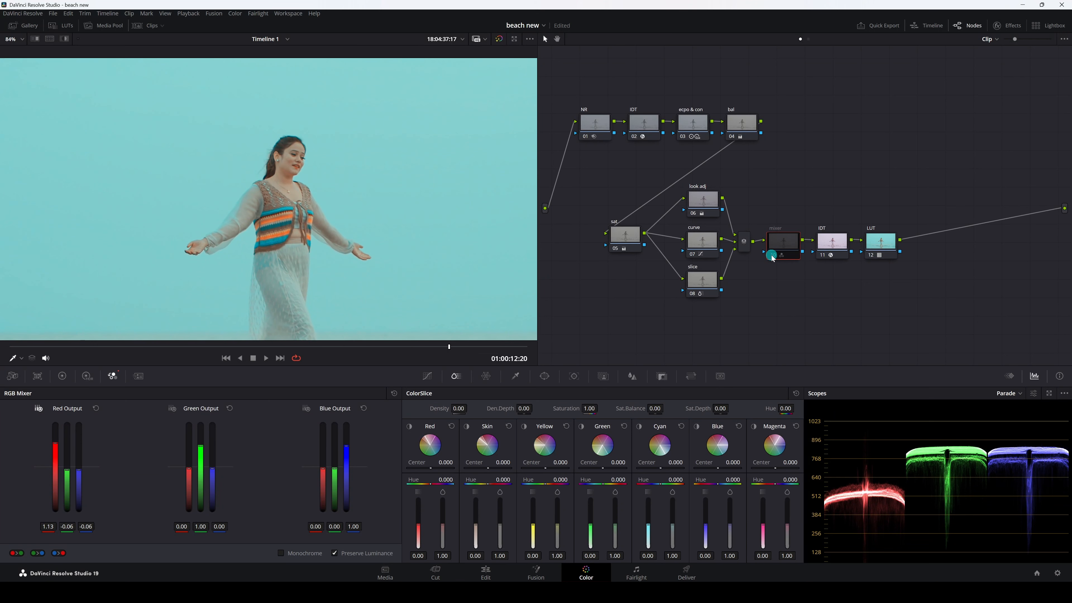
left_click(772, 256)
left_click(772, 256)
left_click(772, 256)
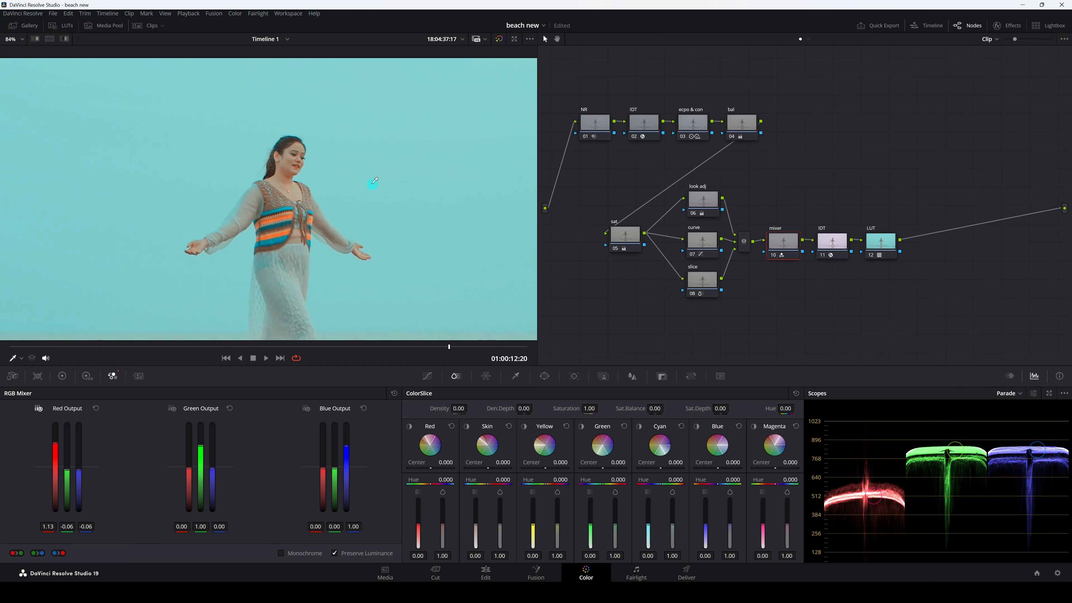
scroll(373, 182, "down", 4)
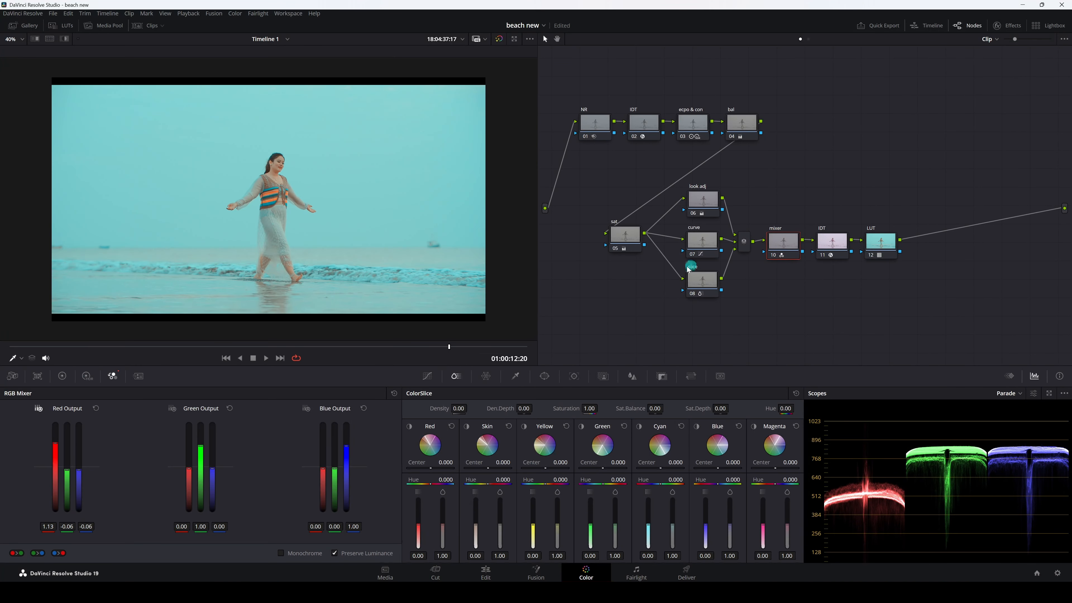
- Set the mixer node's primaries contrast to 1.058 and pivot to 0.425
left_click(65, 379)
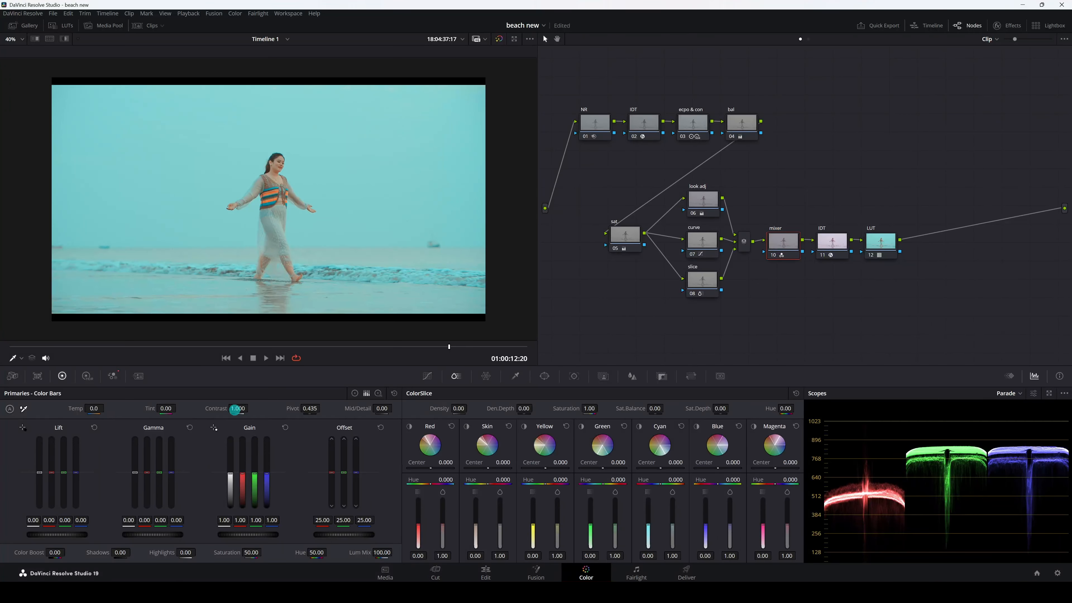
left_click_drag(236, 408, 241, 408)
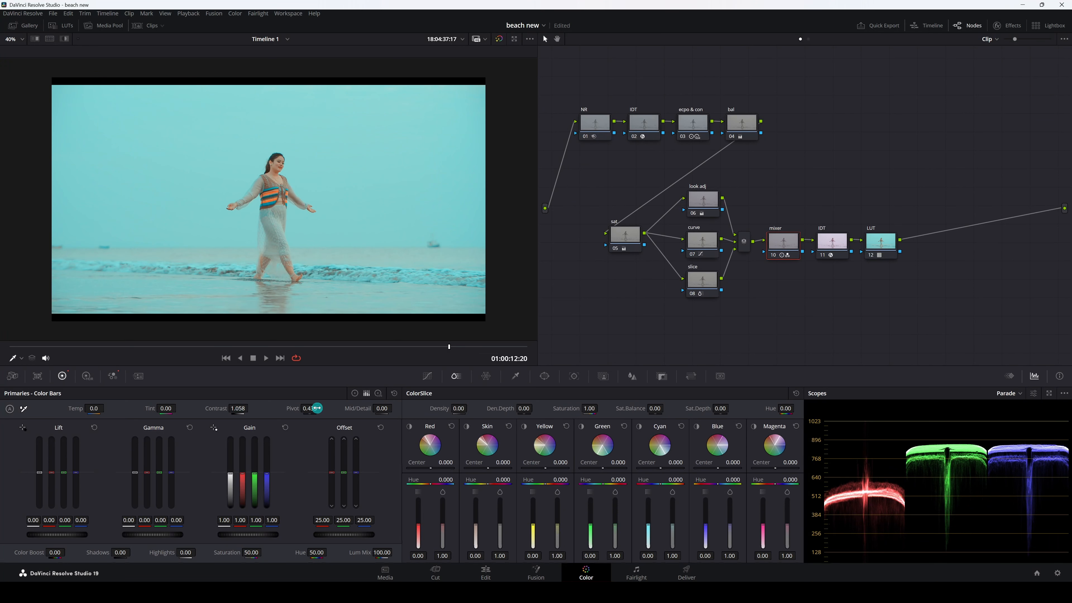
left_click_drag(315, 408, 315, 409)
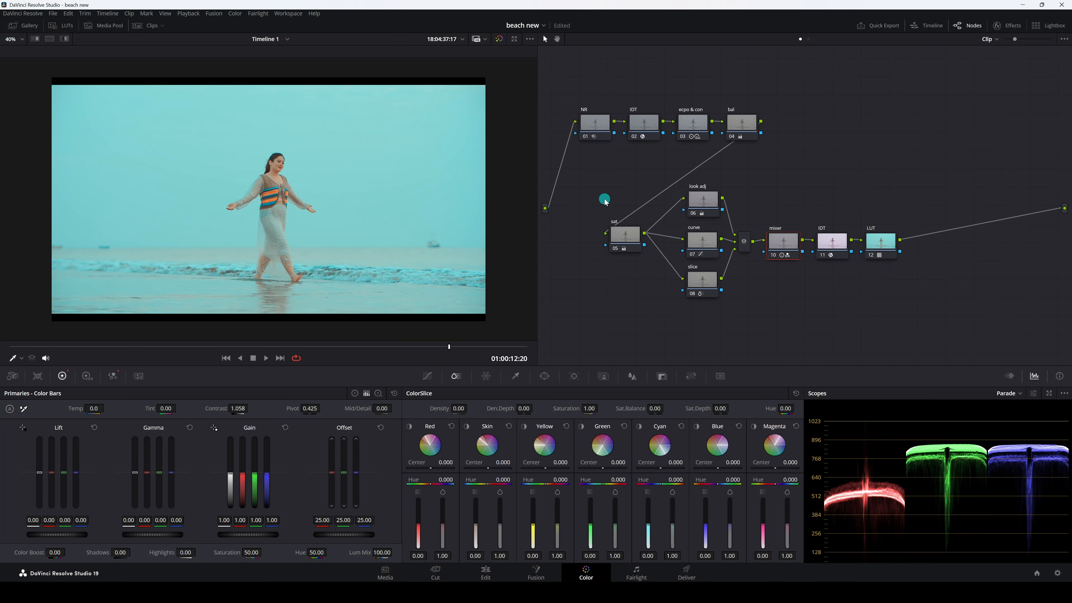
- Compare the finished grade with the original log image by disabling and re-enabling all nodes together
left_click_drag(572, 82, 935, 304)
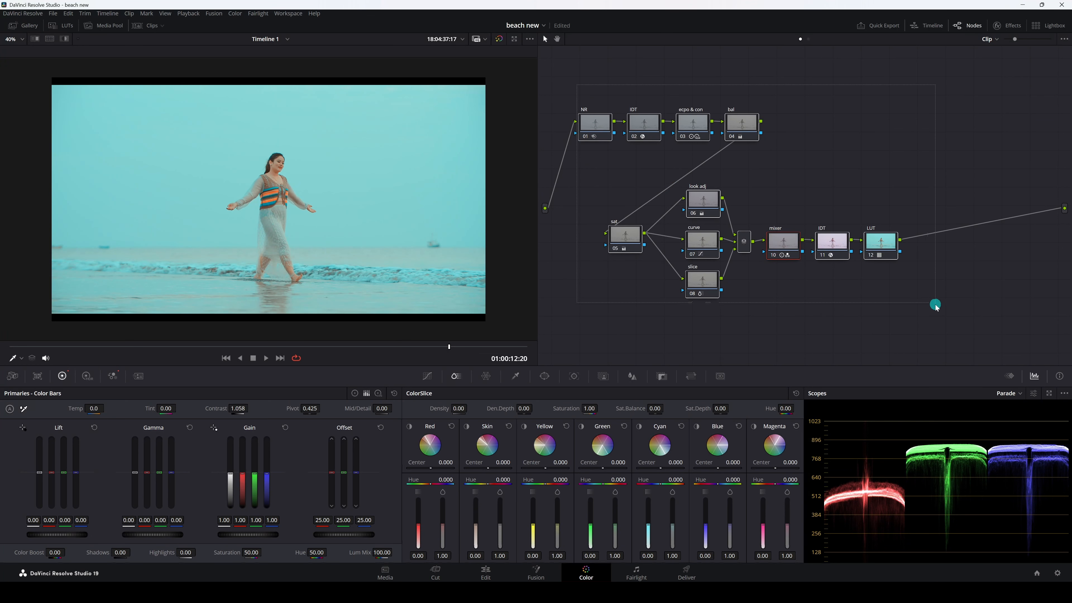
key("ctrl+d")
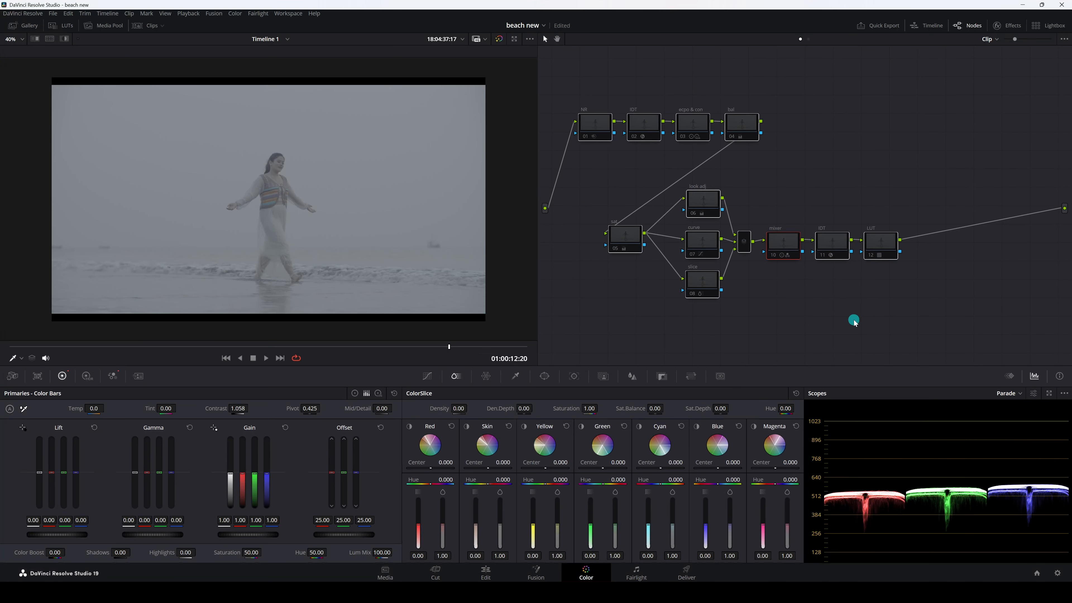
key("ctrl+d")
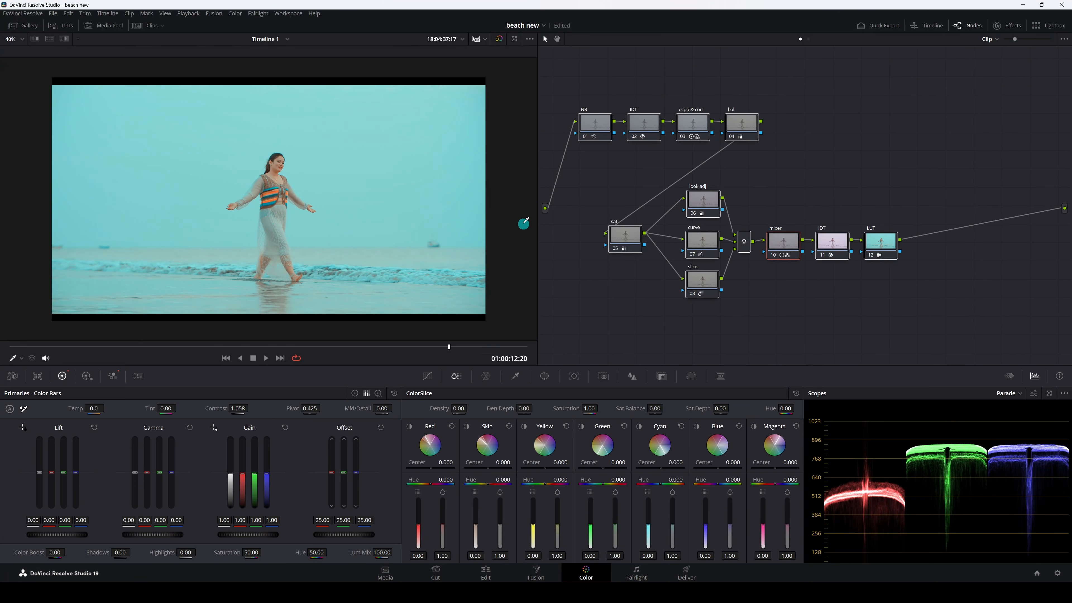
key("ctrl+d")
key("ctrl+d")
key("ctrl+d")
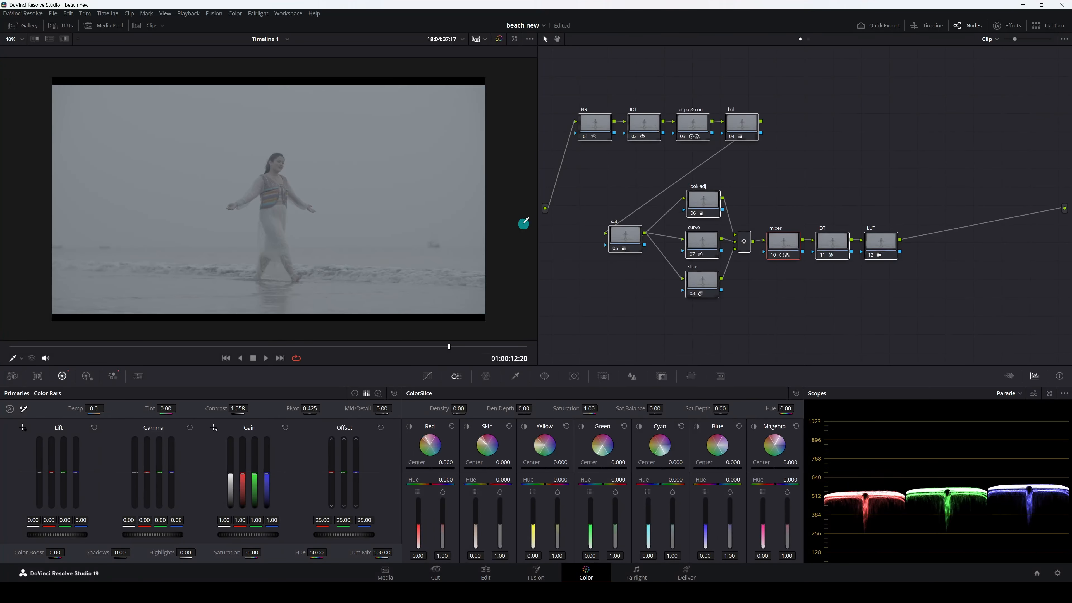
key("ctrl+d")
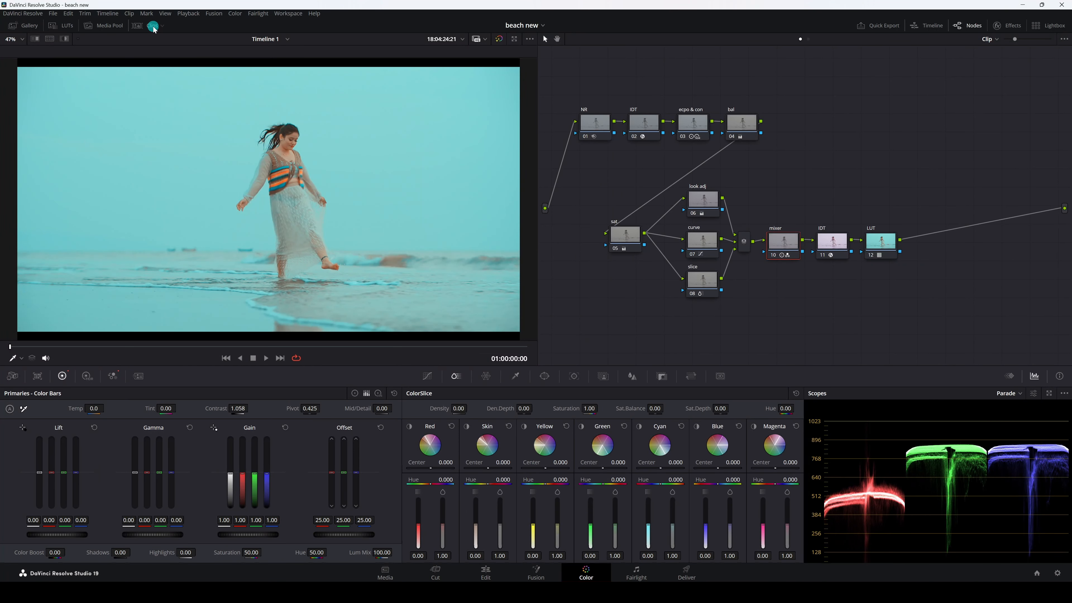
- Check the grade on the second beach clip from the clip thumbnails, return to the first clip and hide the thumbnails
left_click(153, 27)
key("Down")
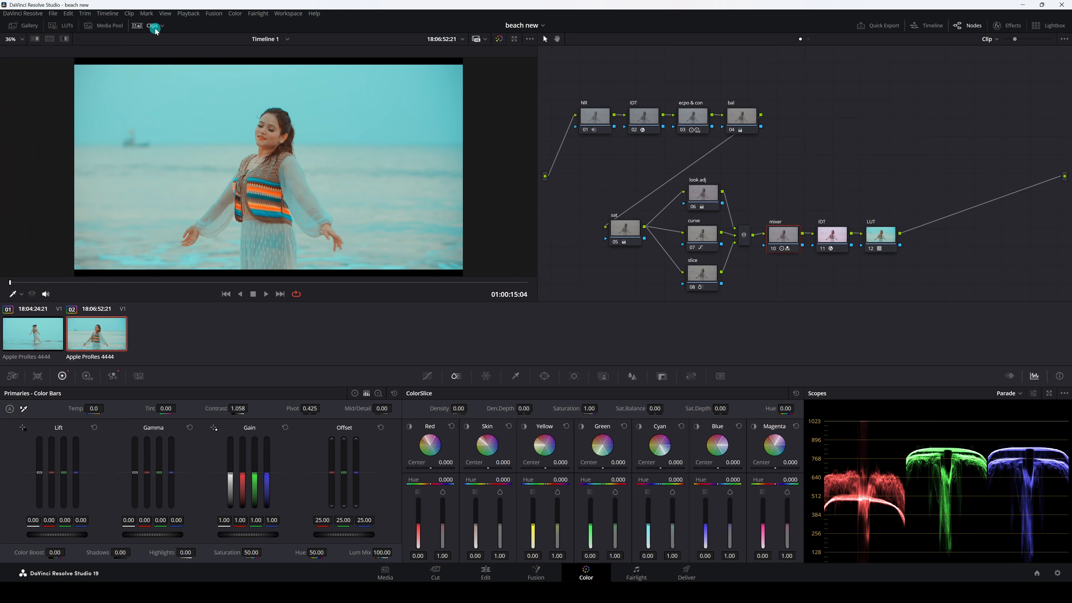
left_click(154, 28)
left_click_drag(43, 346, 132, 357)
left_click(96, 334)
left_click(24, 339)
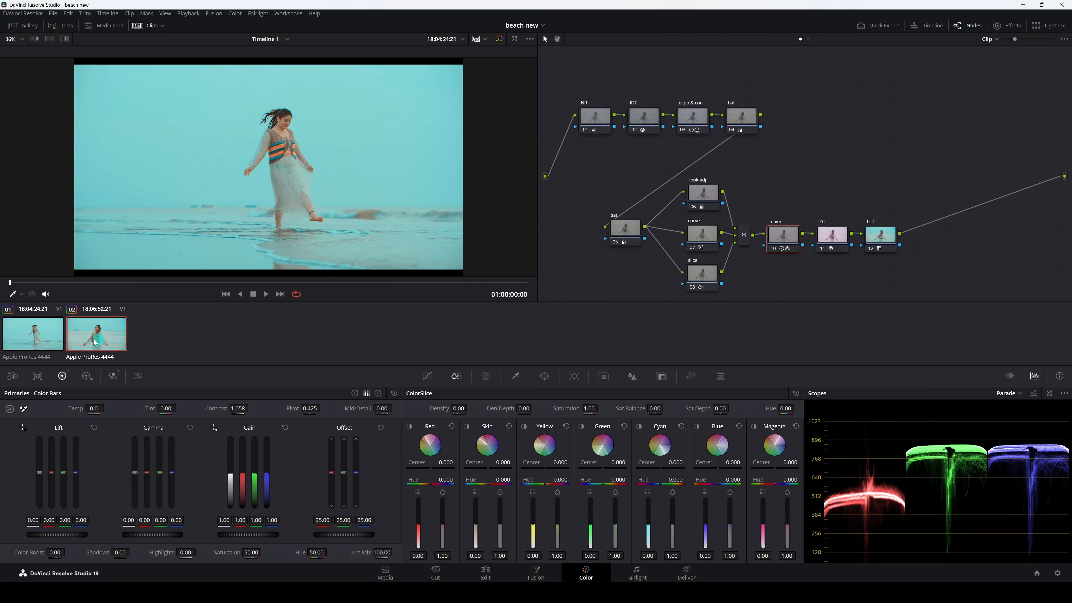
left_click(154, 28)
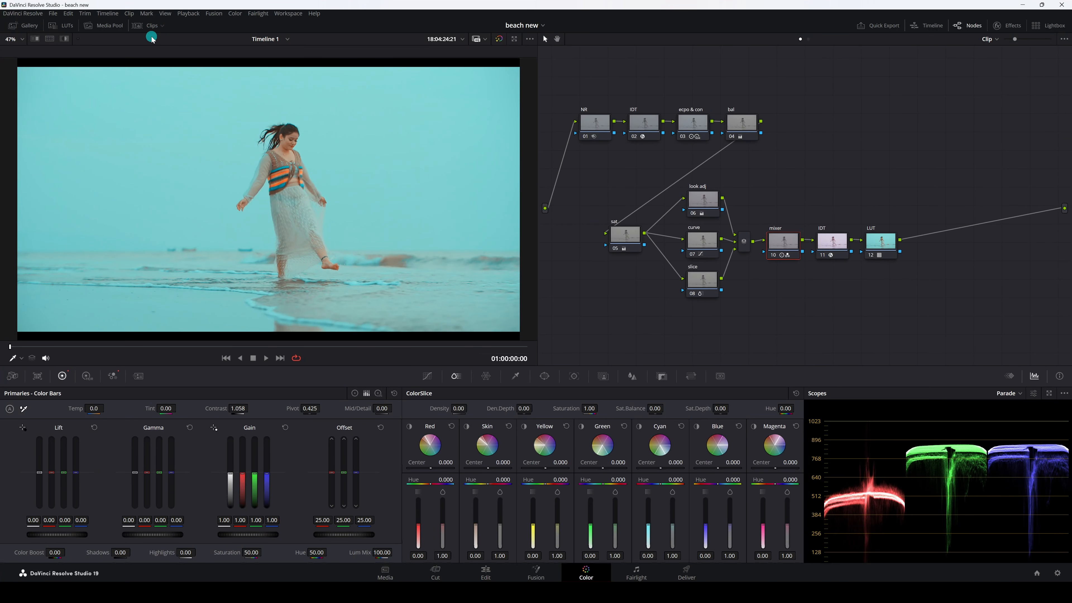